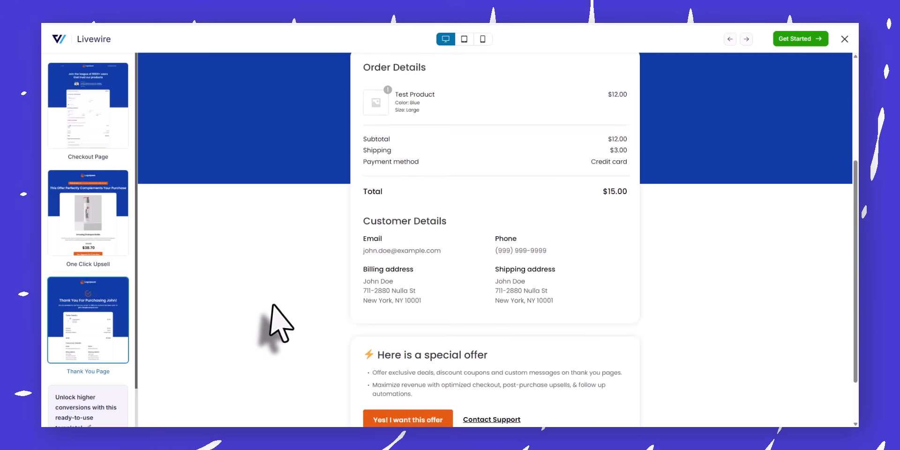
pyautogui.scroll(4, 281, 322)
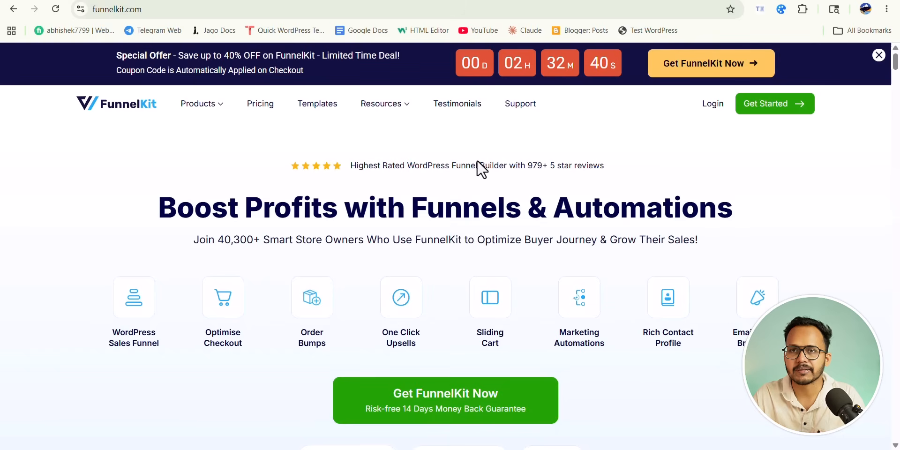
pyautogui.hotkey('alt', 'Left')
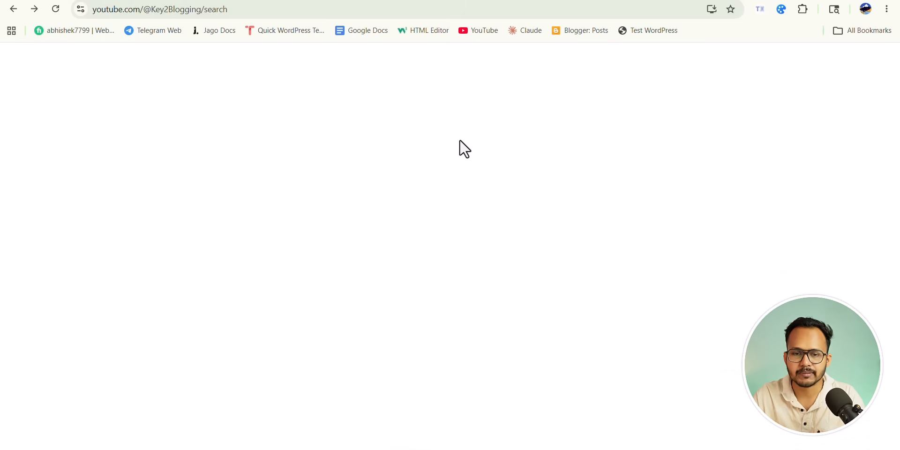
pyautogui.scroll(-1, 764, 297)
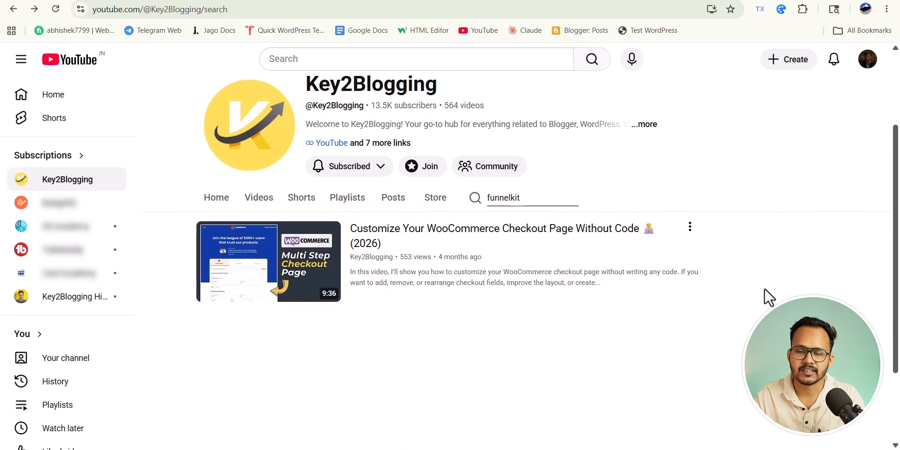
pyautogui.hotkey('alt', 'Right')
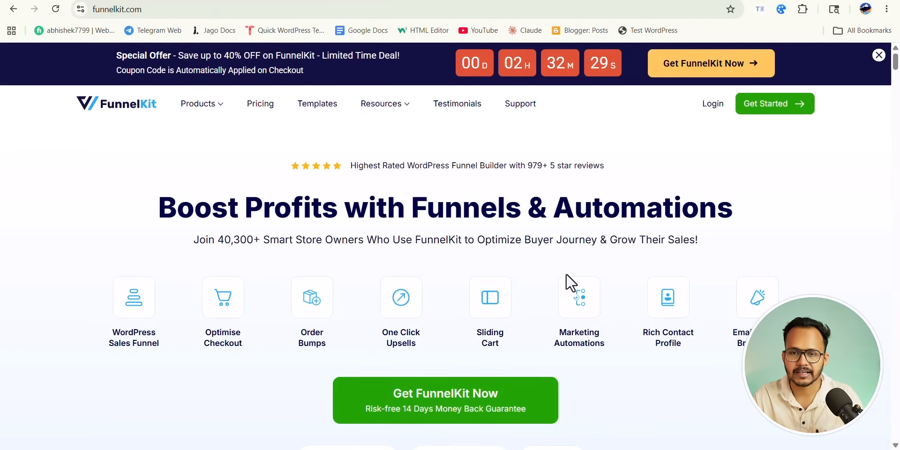
# Open FunnelKit's pricing page and compare the features of the Basic, Plus, Professional and Elite plans.
pyautogui.click(258, 107)
pyautogui.scroll(-5, 265, 215)
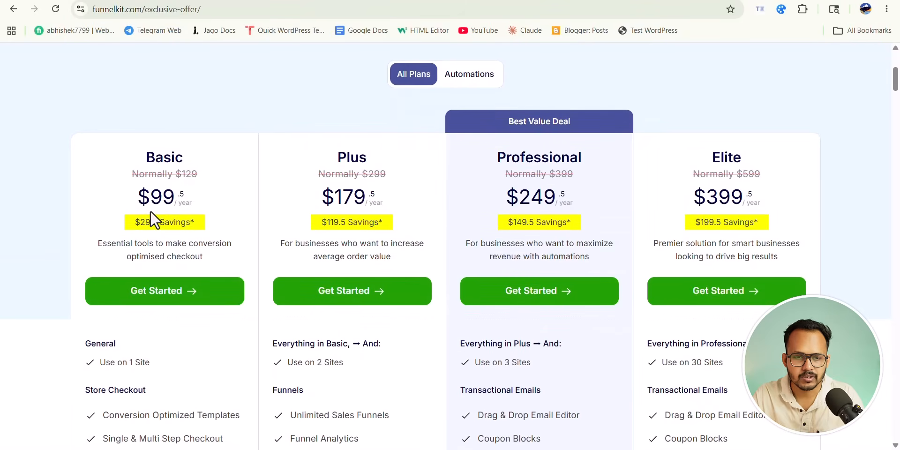
pyautogui.scroll(-1, 264, 210)
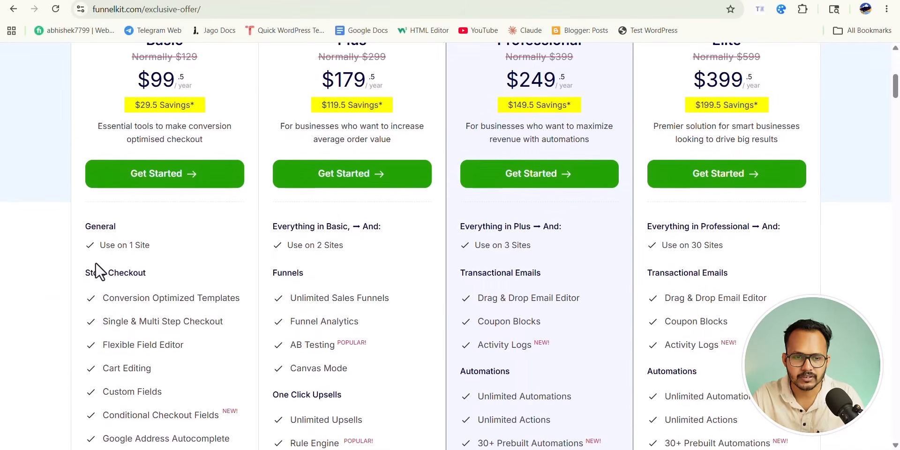
pyautogui.scroll(1, 297, 195)
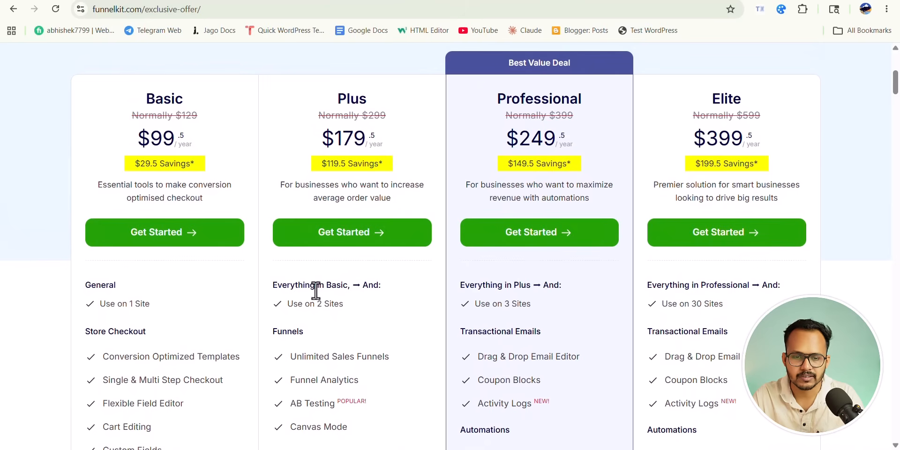
pyautogui.scroll(-3, 316, 291)
pyautogui.scroll(-3, 181, 368)
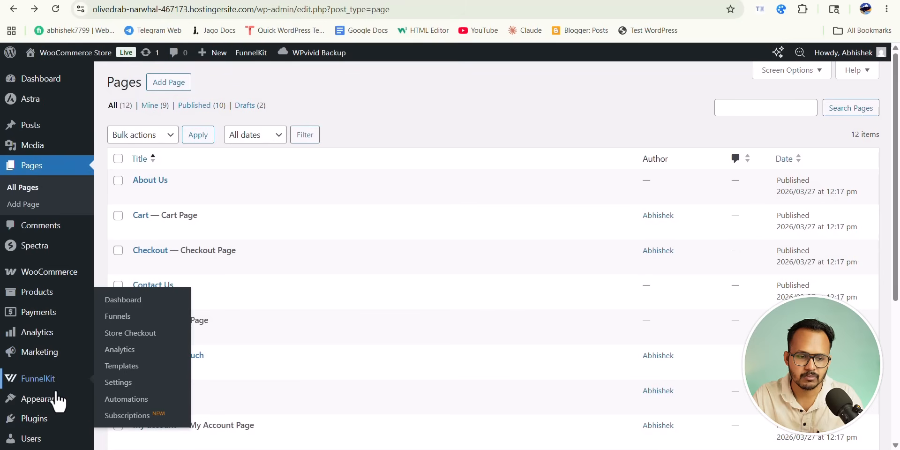
# In the WordPress admin, check the installed plugins for FunnelKit Funnel Builder and FunnelKit Funnel Builder Pro.
pyautogui.scroll(-3, 40, 370)
pyautogui.moveTo(35, 327)
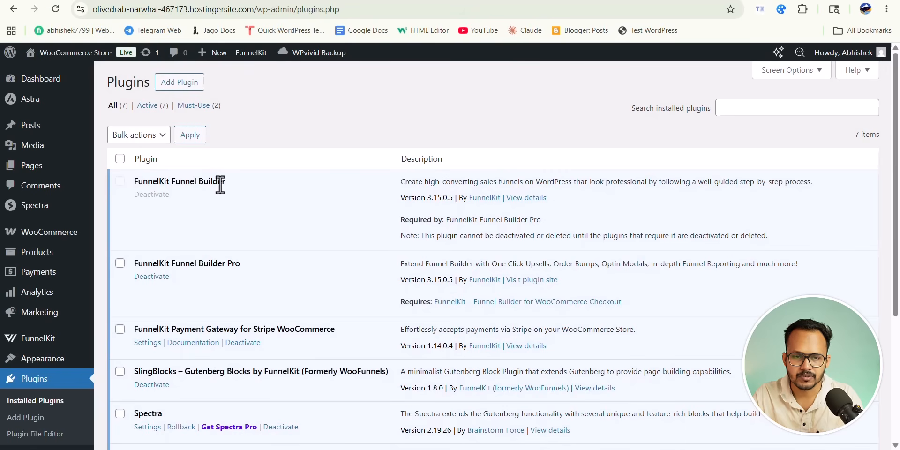
pyautogui.moveTo(186, 184); pyautogui.dragTo(245, 181)
pyautogui.click(245, 182)
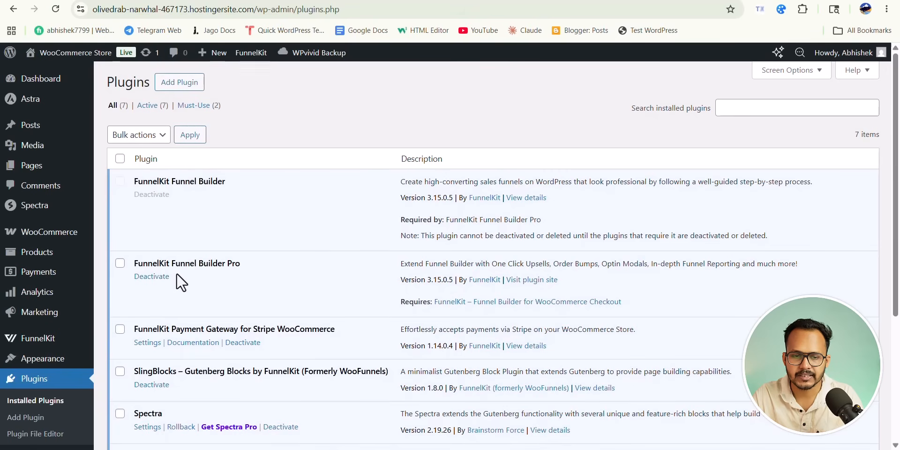
pyautogui.moveTo(184, 263); pyautogui.dragTo(254, 271)
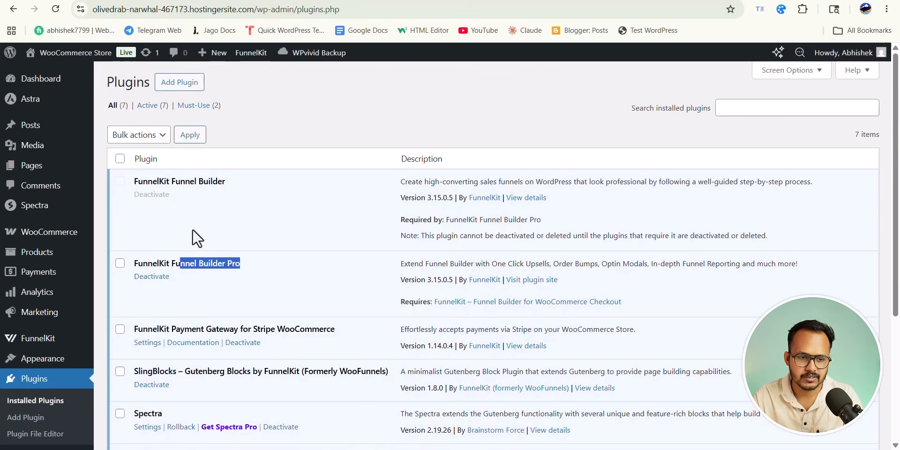
# Go to FunnelKit's funnel templates and open the preview of the Classic template with the Mindpower sales page.
pyautogui.click(64, 342)
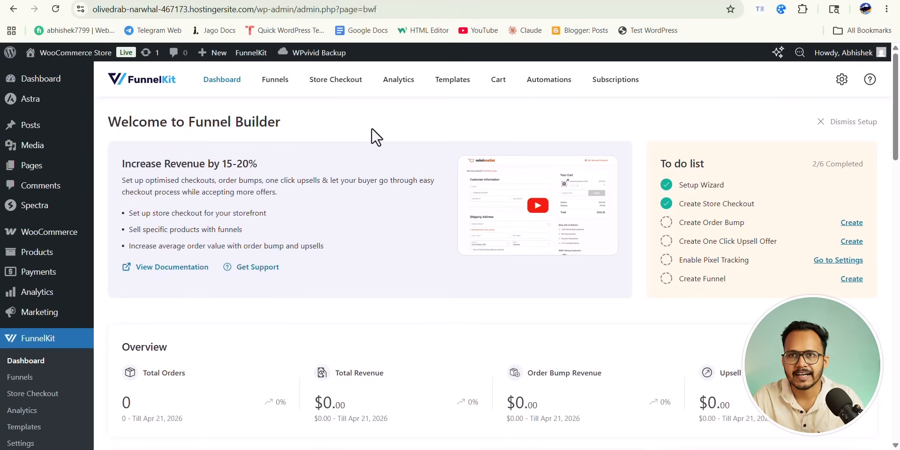
pyautogui.click(273, 85)
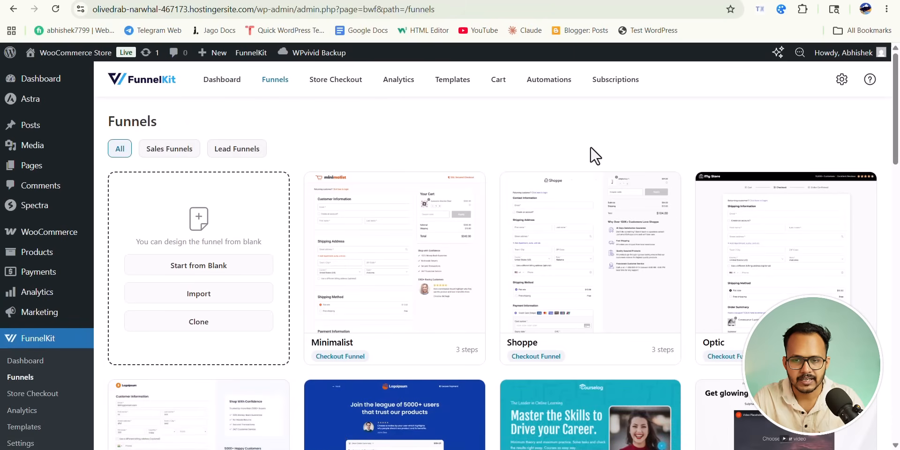
pyautogui.moveTo(897, 159); pyautogui.dragTo(899, 173)
pyautogui.scroll(-2, 898, 178)
pyautogui.scroll(4, 898, 178)
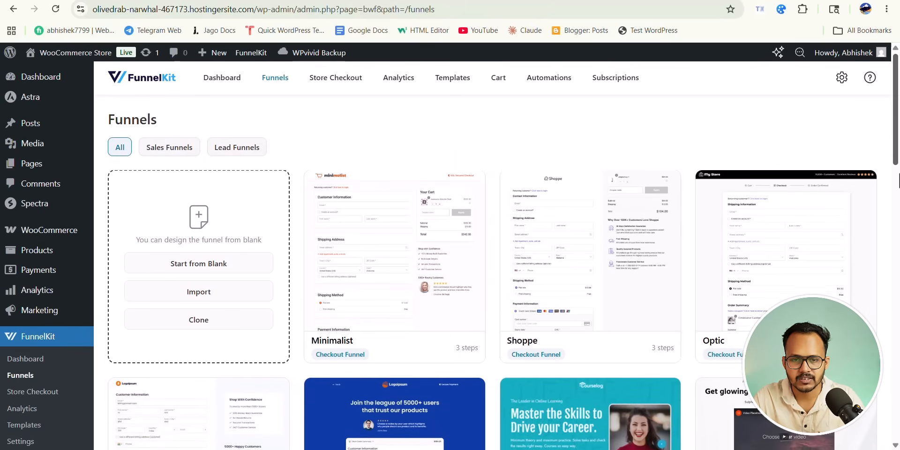
pyautogui.scroll(-8, 683, 295)
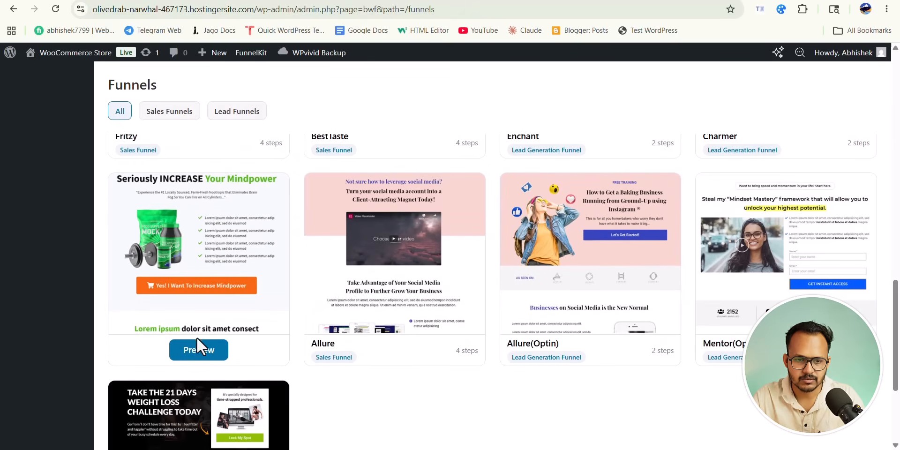
pyautogui.click(197, 351)
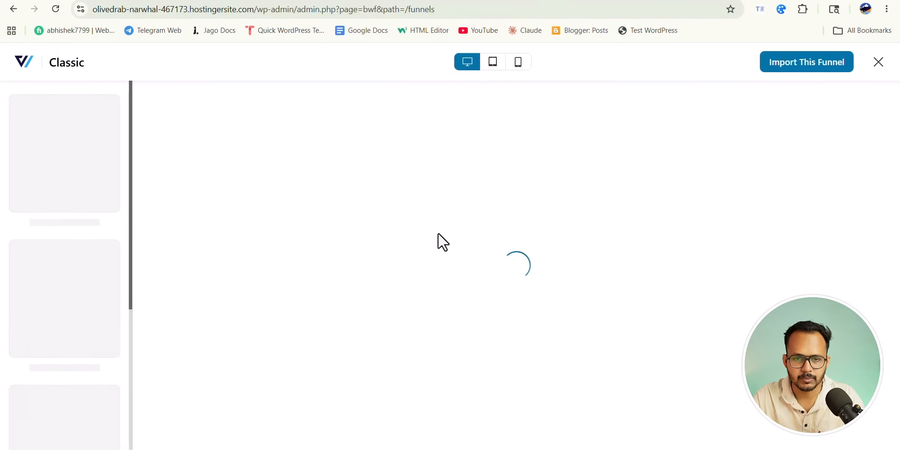
# Look through the Classic template's sales page and the first step of its checkout page.
pyautogui.scroll(-9, 575, 305)
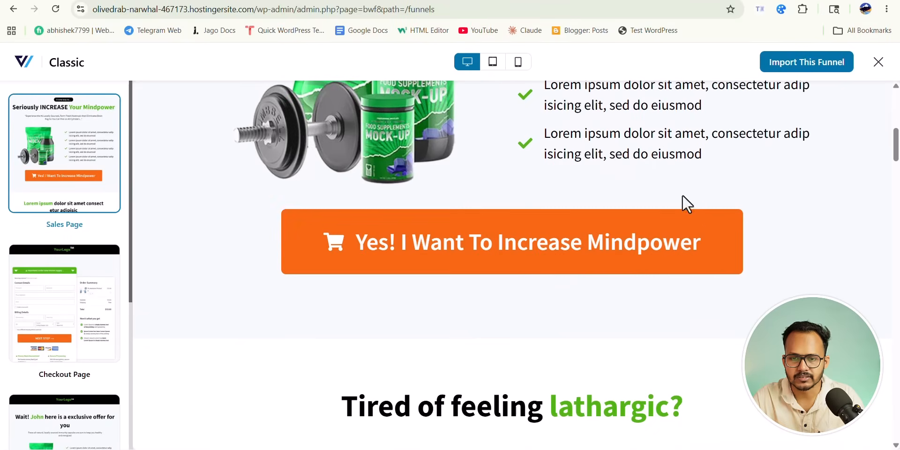
pyautogui.click(109, 313)
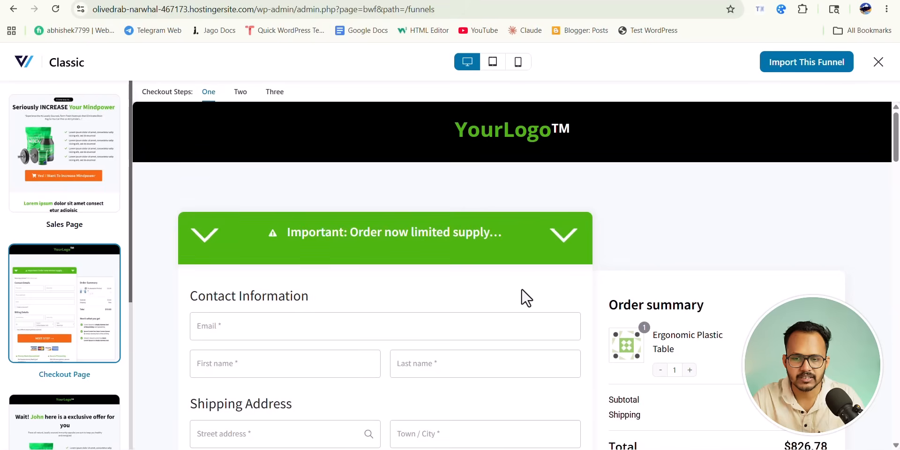
pyautogui.scroll(-4, 563, 293)
pyautogui.scroll(-3, 611, 290)
pyautogui.scroll(-4, 89, 347)
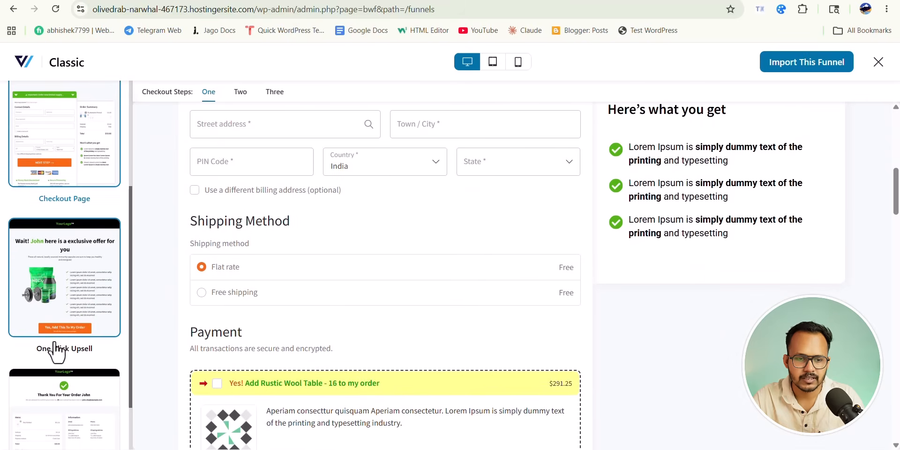
# Look through the Classic template's One Click Upsell and Thank You pages, ending on the upsell page.
pyautogui.click(97, 290)
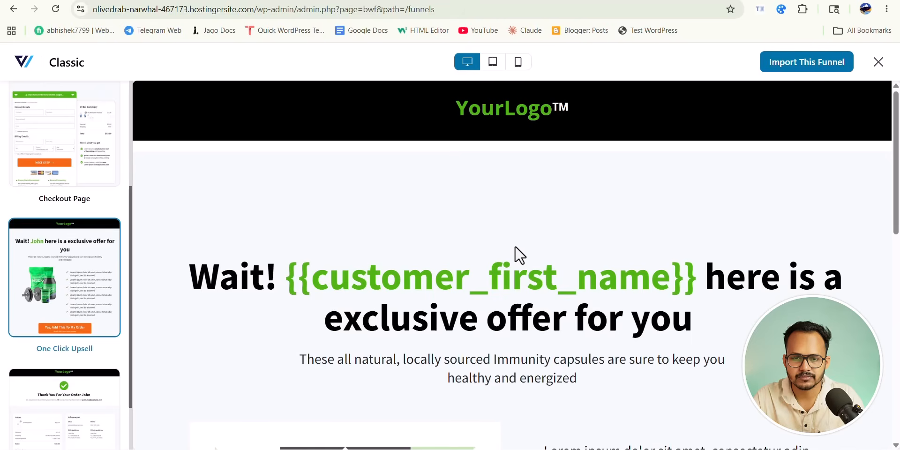
pyautogui.scroll(-4, 521, 256)
pyautogui.scroll(-7, 529, 255)
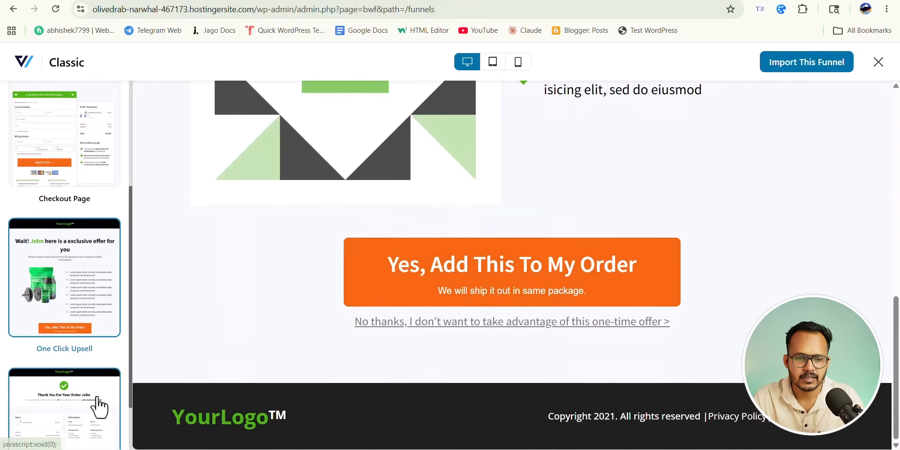
pyautogui.scroll(-2, 75, 384)
pyautogui.click(71, 373)
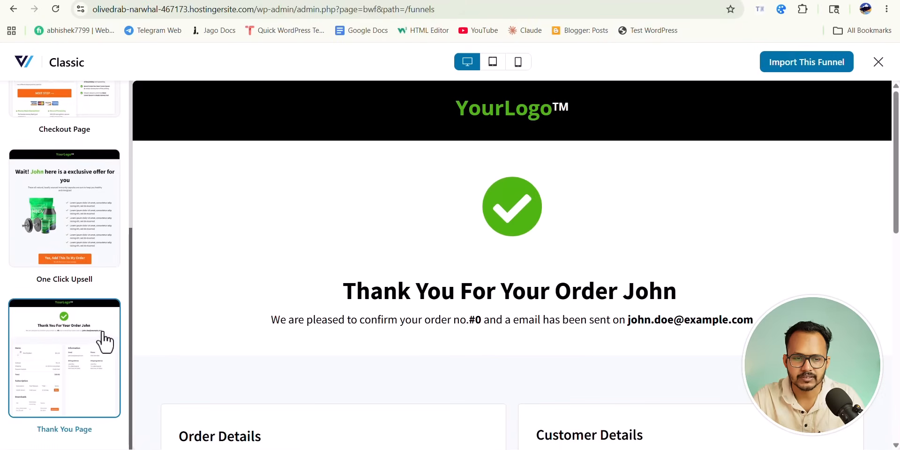
pyautogui.scroll(5, 105, 340)
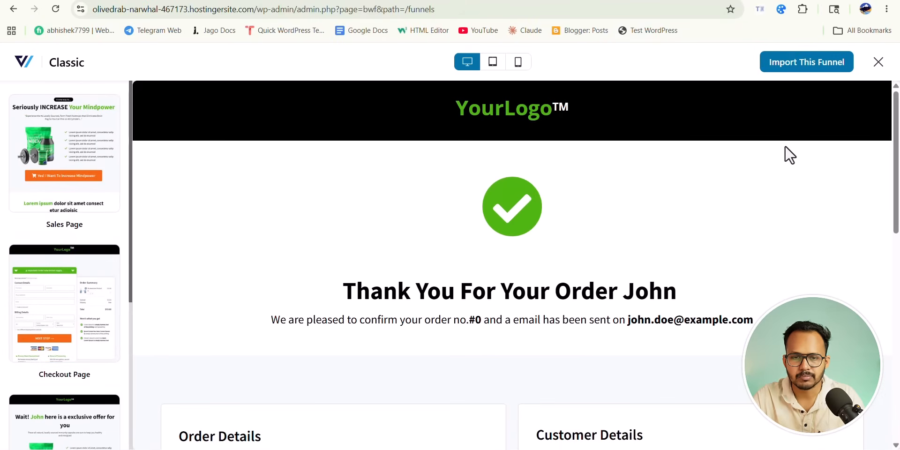
pyautogui.scroll(-4, 93, 311)
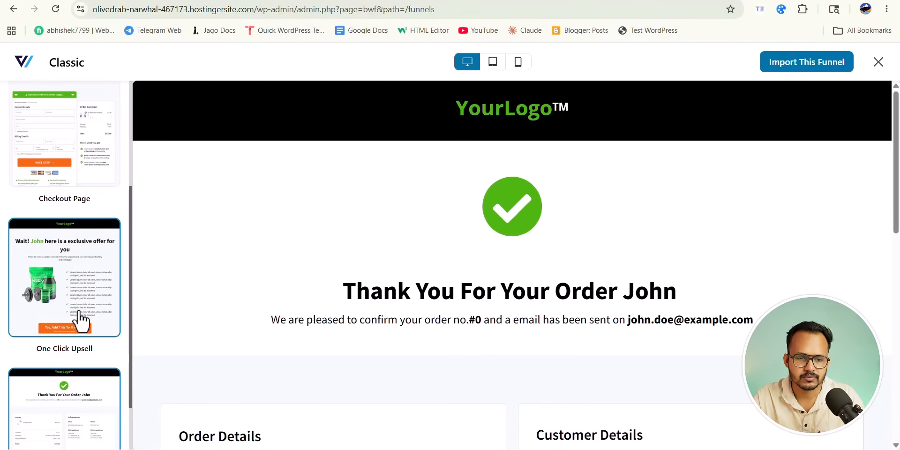
pyautogui.click(78, 291)
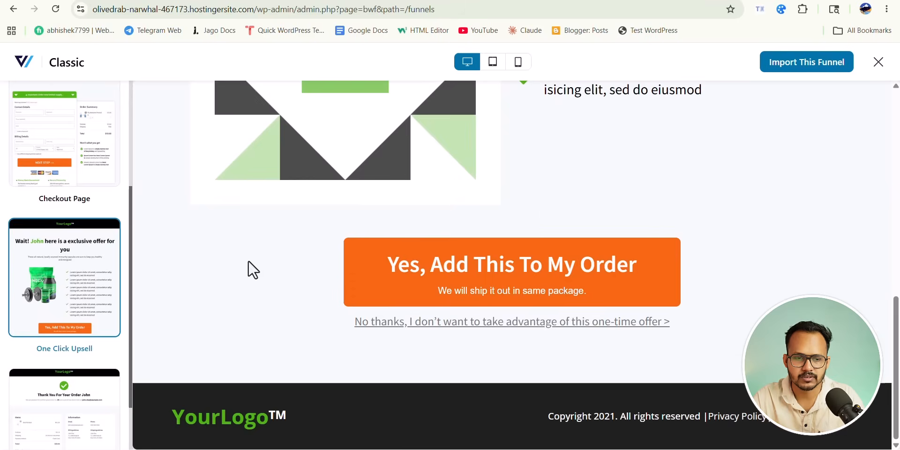
# Import the Classic funnel template as a new funnel named "One Click Upsell".
pyautogui.click(809, 66)
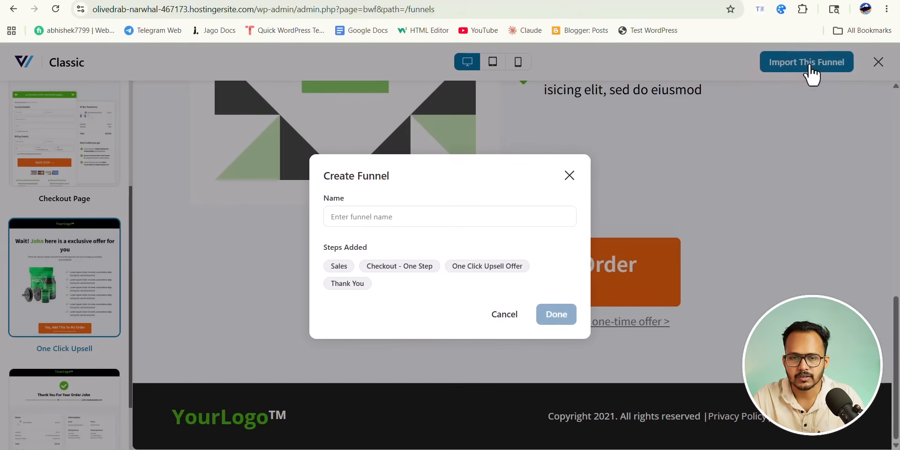
pyautogui.click(401, 211)
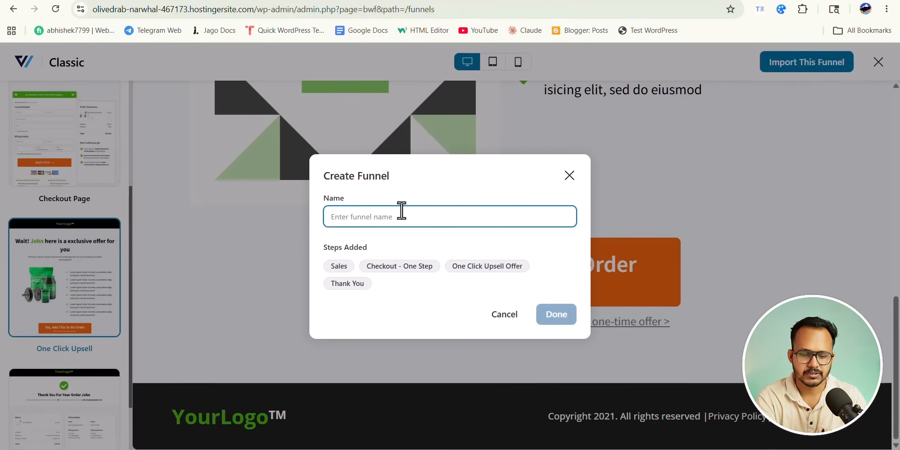
pyautogui.write('One Cl')
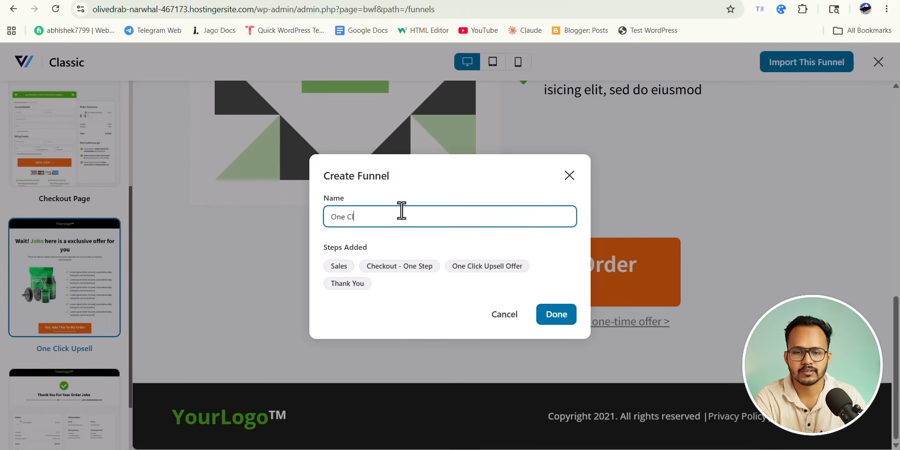
pyautogui.write('ick Upsel')
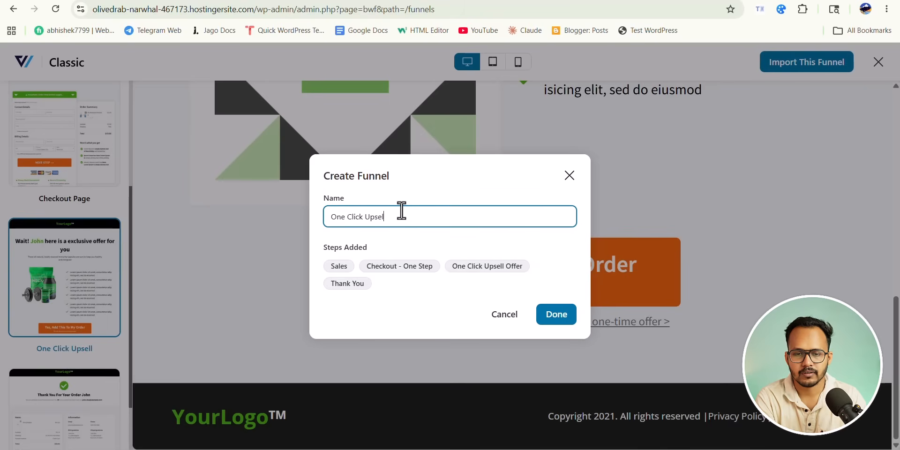
pyautogui.write('l')
pyautogui.press('Return')
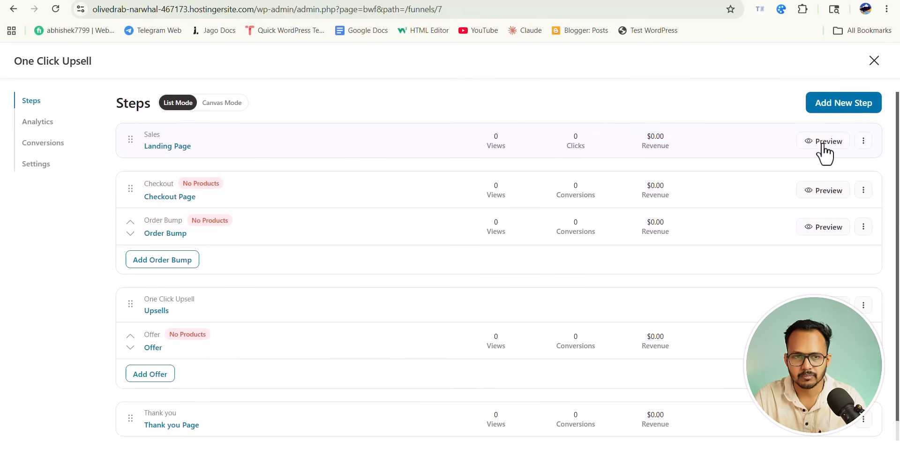
# Preview the funnel's Landing Page, examine its product image, feature list and order button, and return to the funnel steps.
pyautogui.click(801, 144)
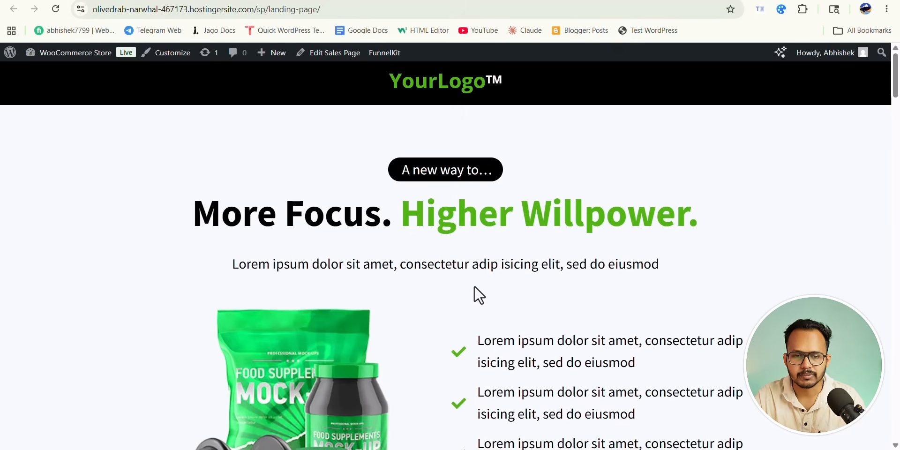
pyautogui.scroll(-3, 488, 294)
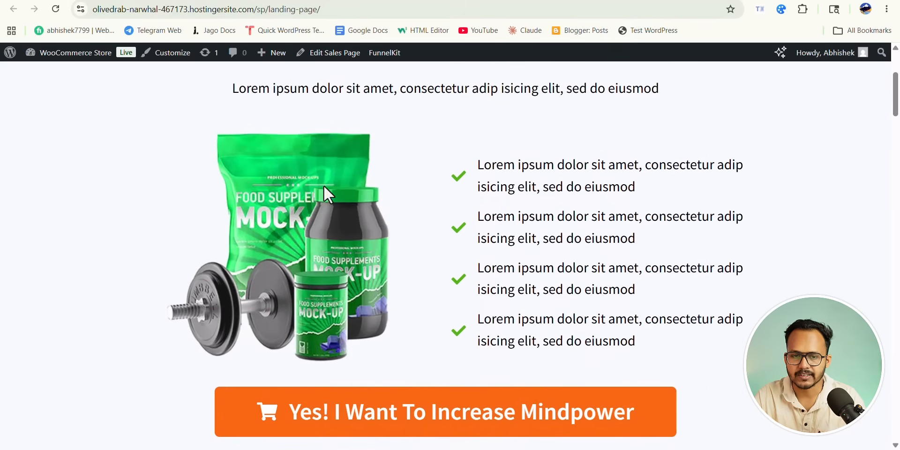
pyautogui.moveTo(301, 230); pyautogui.dragTo(316, 217)
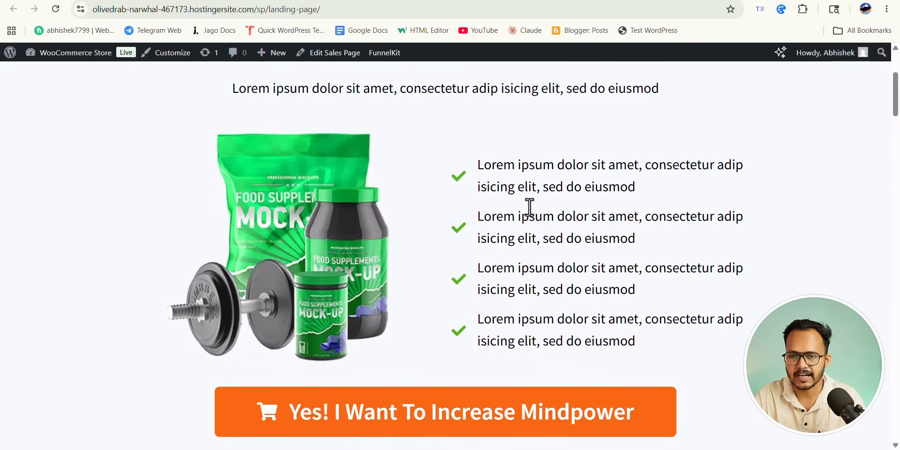
pyautogui.moveTo(482, 163); pyautogui.dragTo(648, 345)
pyautogui.click(646, 347)
pyautogui.scroll(-5, 645, 347)
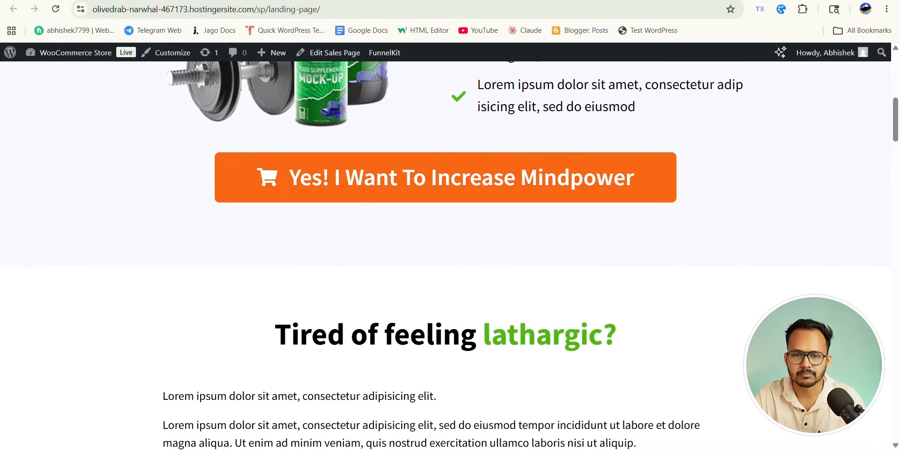
pyautogui.click(189, 0)
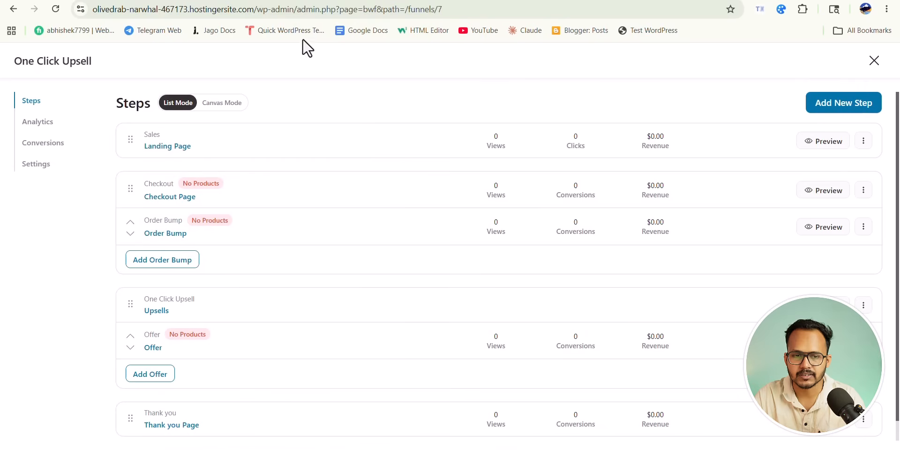
# Preview the funnel's Checkout Page, examine its contact, shipping and payment sections and benefits list, and return to the funnel steps.
pyautogui.click(828, 192)
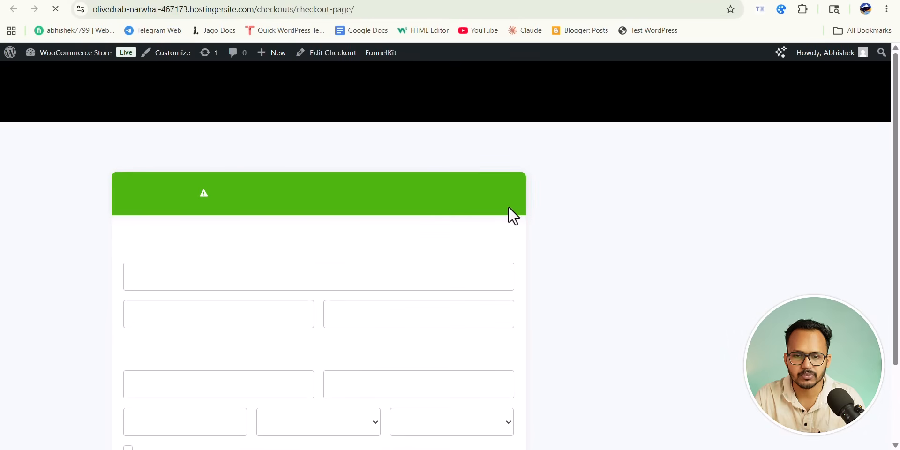
pyautogui.scroll(-2, 488, 251)
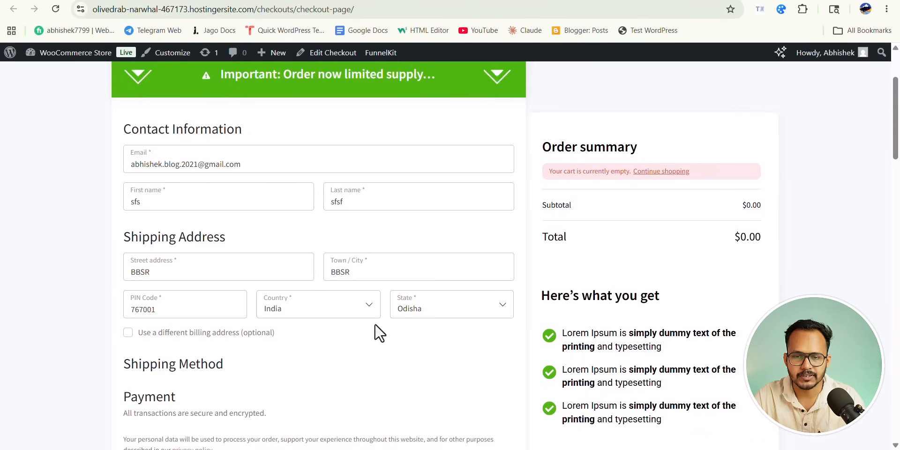
pyautogui.scroll(-3, 484, 315)
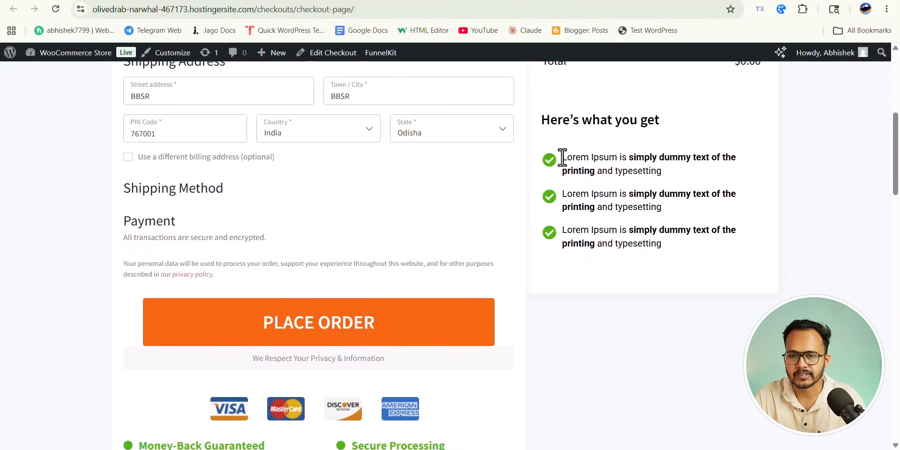
pyautogui.moveTo(562, 158); pyautogui.dragTo(682, 252)
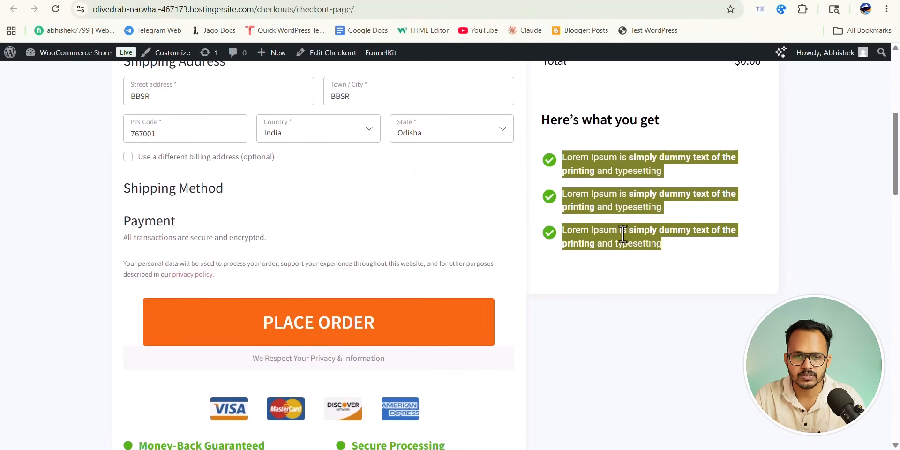
pyautogui.scroll(5, 410, 246)
pyautogui.click(688, 304)
pyautogui.scroll(-5, 694, 293)
pyautogui.scroll(1, 341, 242)
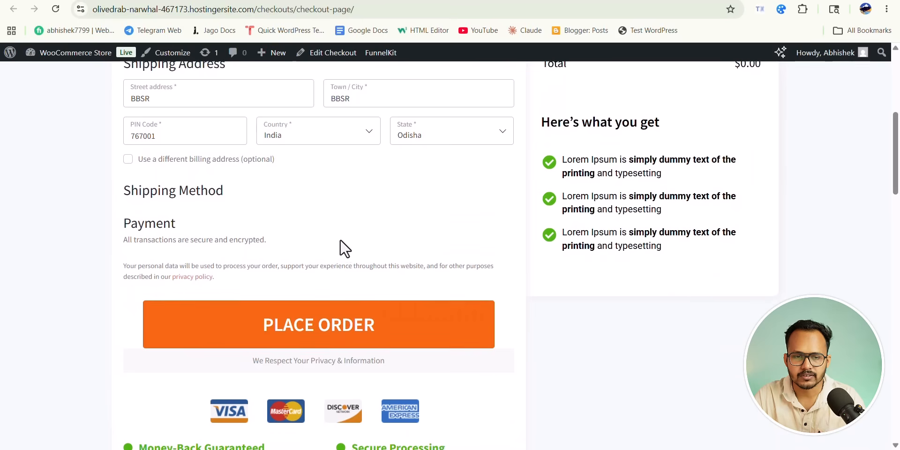
pyautogui.scroll(3, 341, 241)
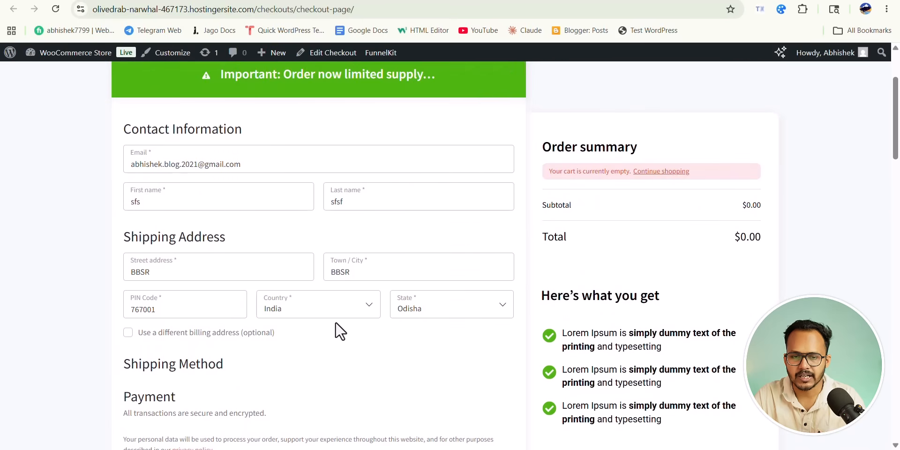
pyautogui.scroll(-5, 338, 331)
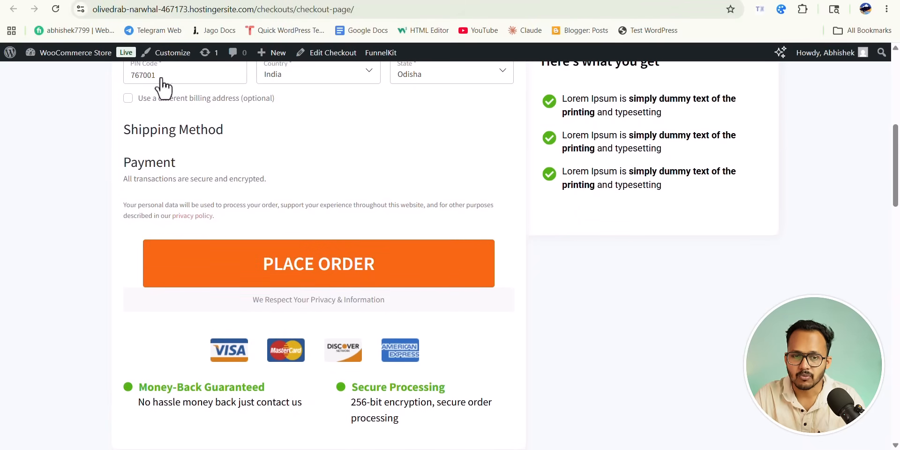
pyautogui.click(68, 1)
# Preview the One Click Upsell offer page, examine its accept button and decline link, and return to the funnel steps.
pyautogui.scroll(-1, 406, 328)
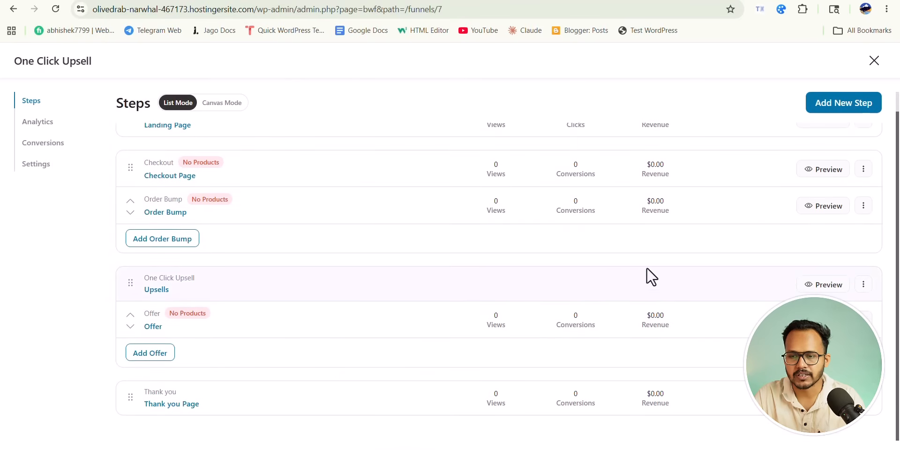
pyautogui.click(827, 286)
pyautogui.scroll(-4, 497, 263)
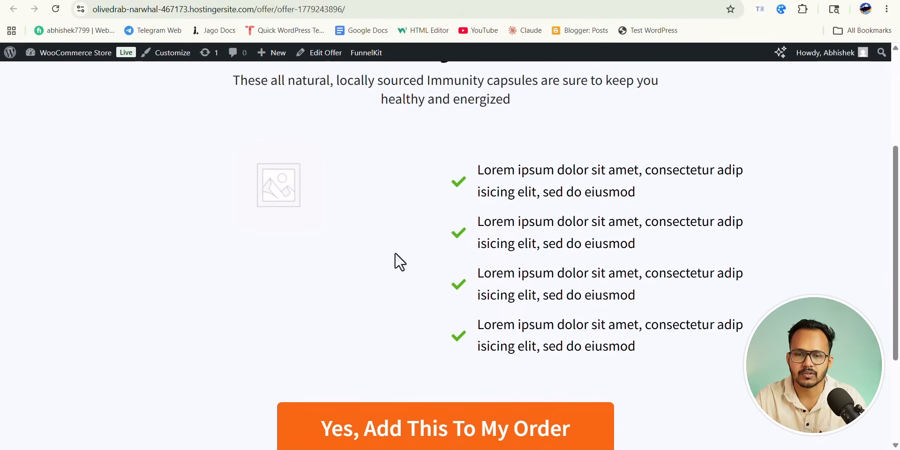
pyautogui.scroll(-3, 400, 262)
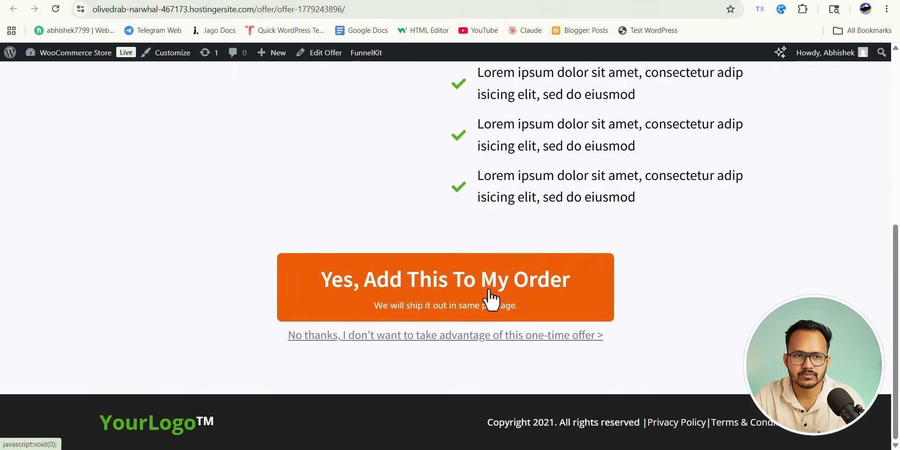
pyautogui.click(187, 1)
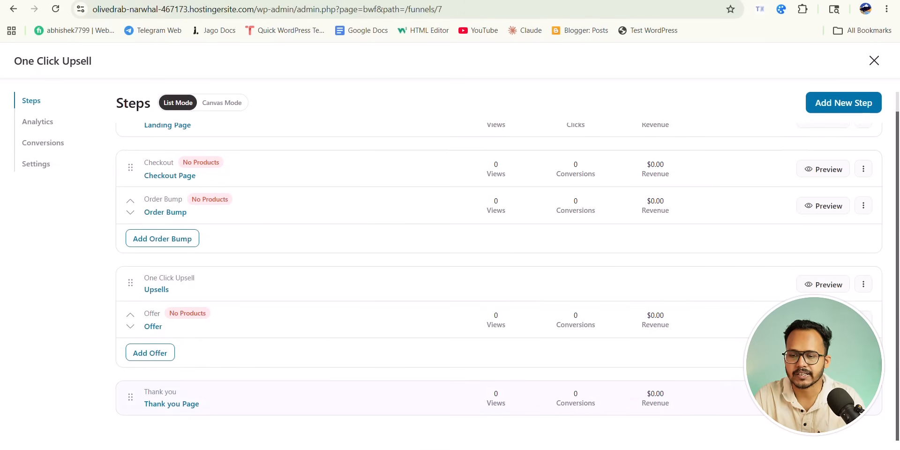
# Preview the Thank you Page, examine its order details, customer details and special offer, and return to the funnel steps.
pyautogui.click(823, 397)
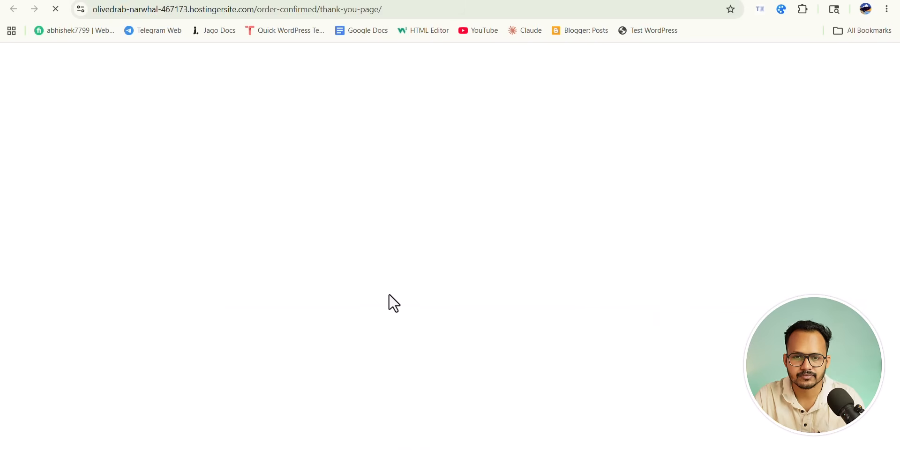
pyautogui.scroll(-10, 452, 276)
pyautogui.scroll(5, 454, 278)
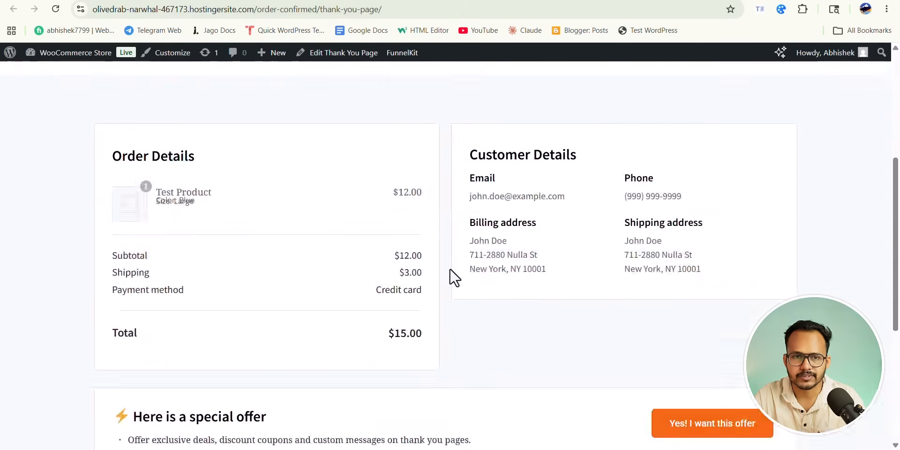
pyautogui.scroll(5, 453, 275)
pyautogui.click(154, 1)
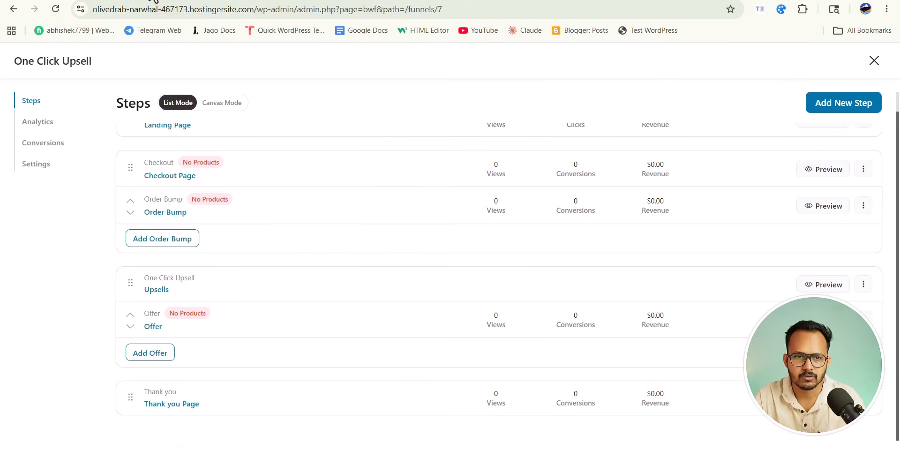
pyautogui.scroll(1, 728, 113)
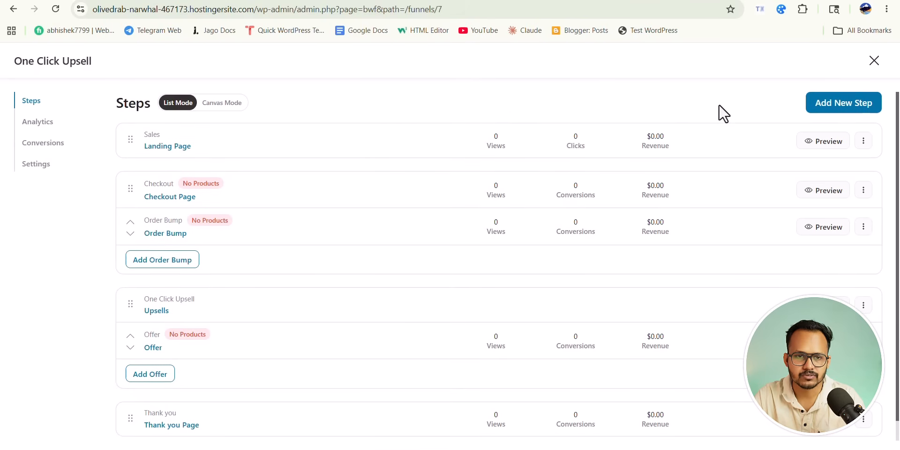
# Open the store's full product list in the WordPress dashboard and look through it for a product to sell in the funnel.
pyautogui.click(217, 1)
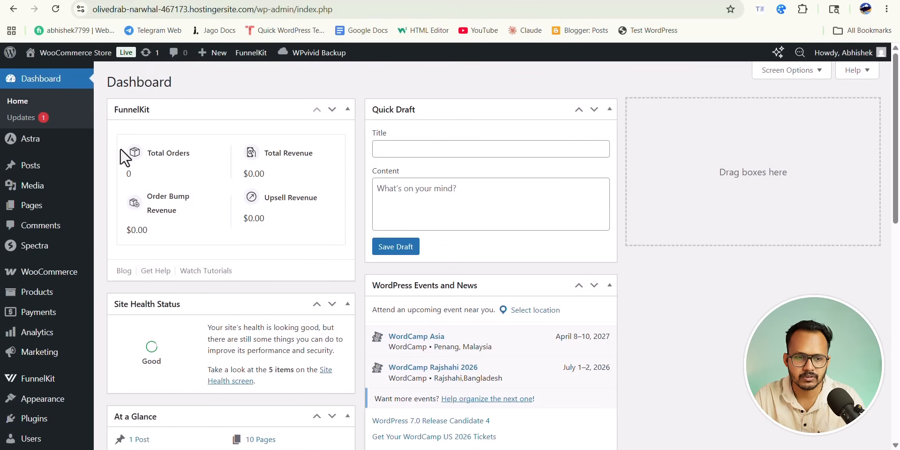
pyautogui.moveTo(55, 284)
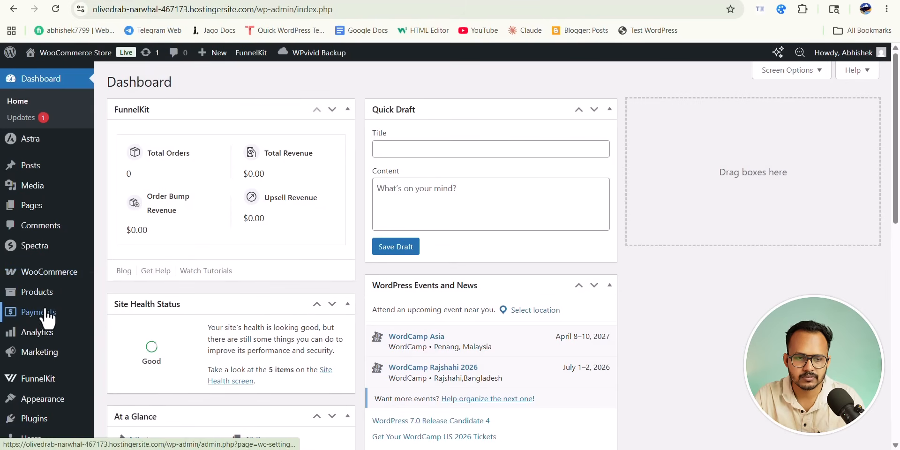
pyautogui.click(122, 296)
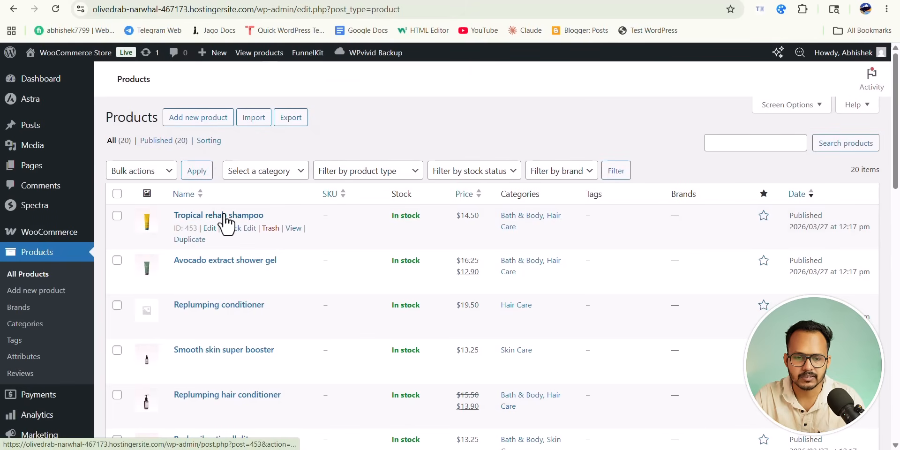
pyautogui.scroll(-3, 263, 244)
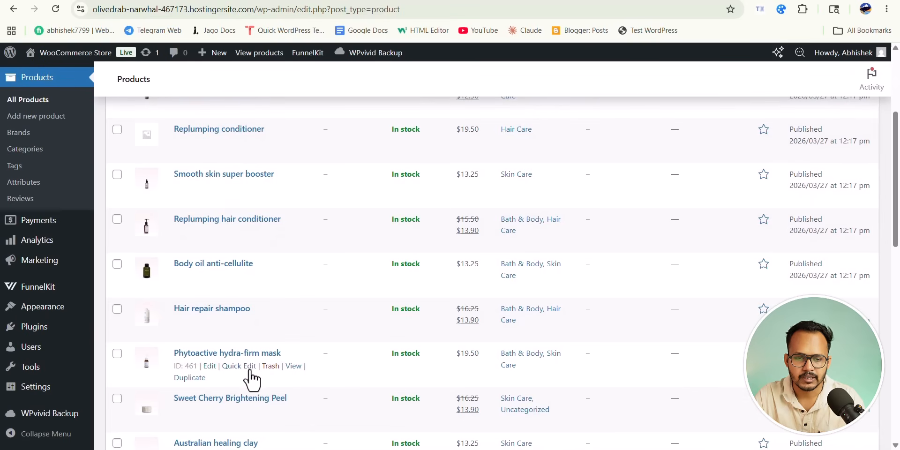
pyautogui.scroll(-3, 267, 370)
pyautogui.scroll(-3, 278, 374)
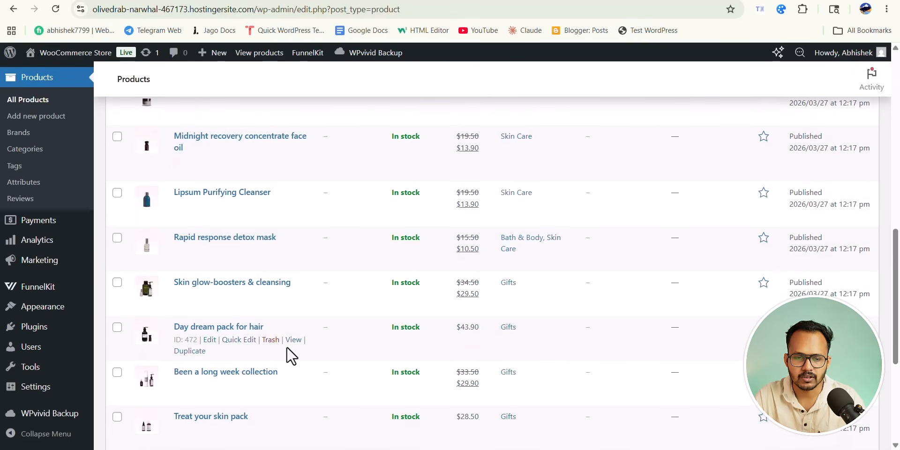
pyautogui.scroll(-2, 291, 352)
pyautogui.scroll(7, 294, 356)
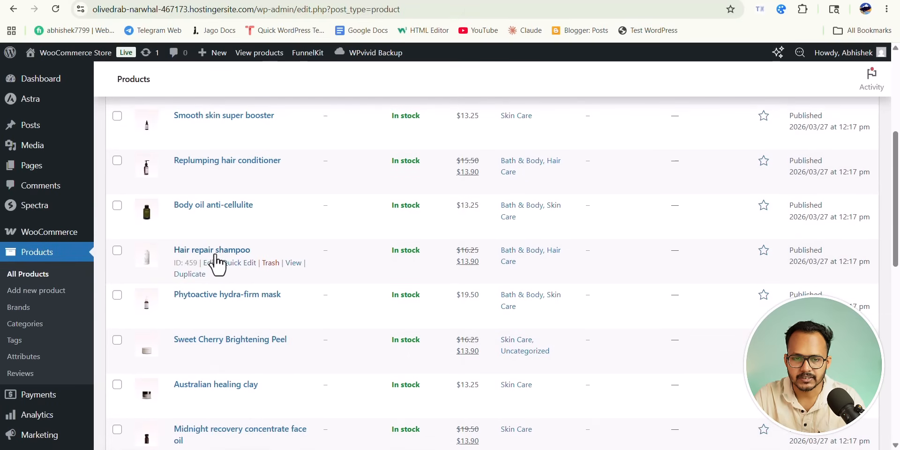
pyautogui.scroll(5, 309, 249)
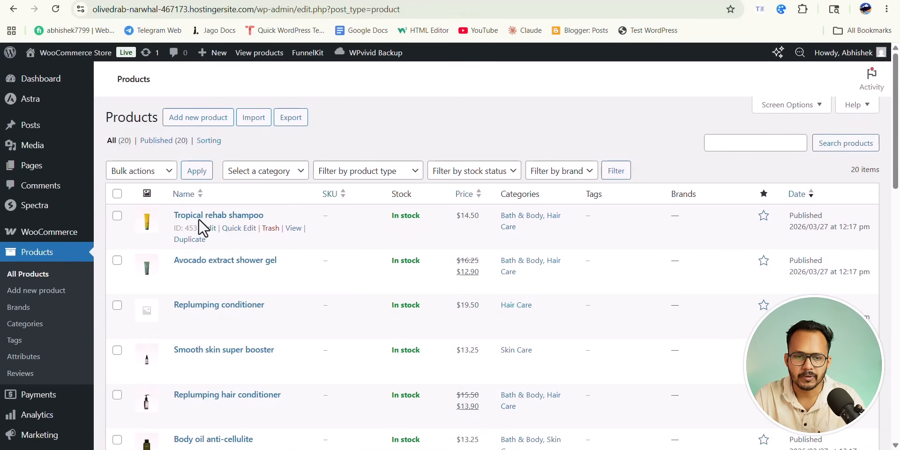
# Open the Tropical rehab shampoo product for editing and copy its name.
pyautogui.click(235, 216)
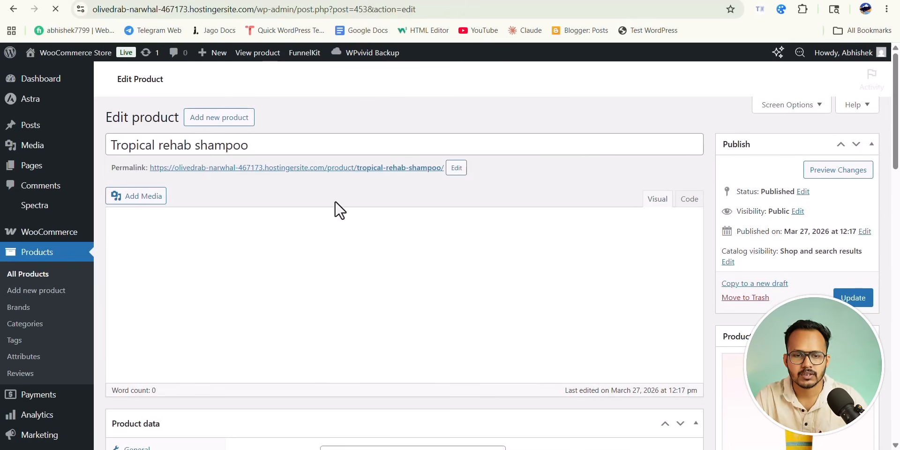
pyautogui.tripleClick(282, 143)
pyautogui.hotkey('ctrl', 'c')
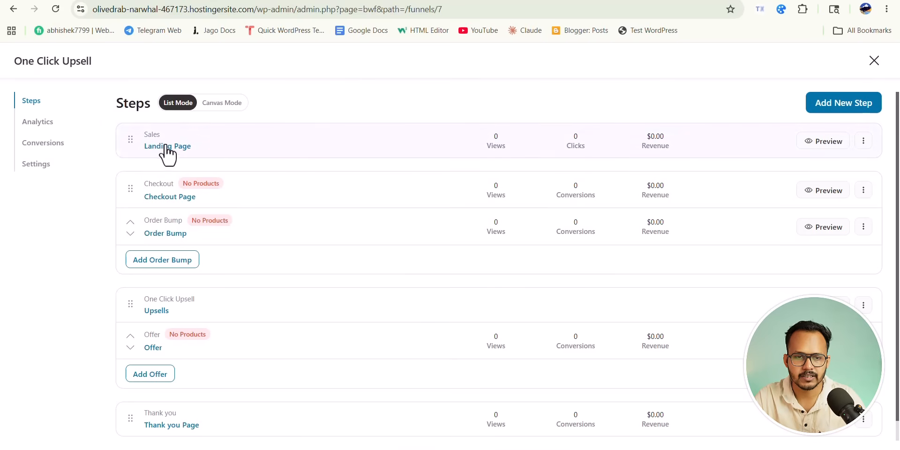
# Open the funnel's Landing Page template for editing and replace the "More Focus. Higher Willpower." heading with the copied name "Tropical rehab shampoo".
pyautogui.click(166, 146)
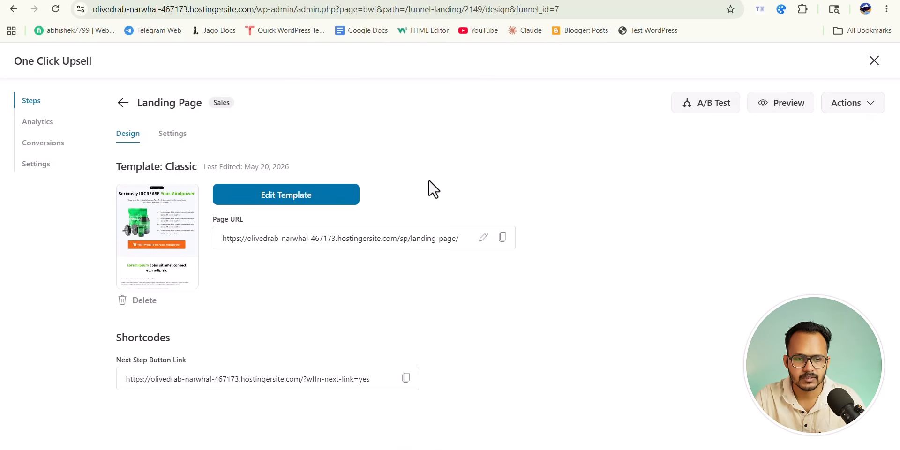
pyautogui.click(284, 195)
pyautogui.scroll(-5, 606, 242)
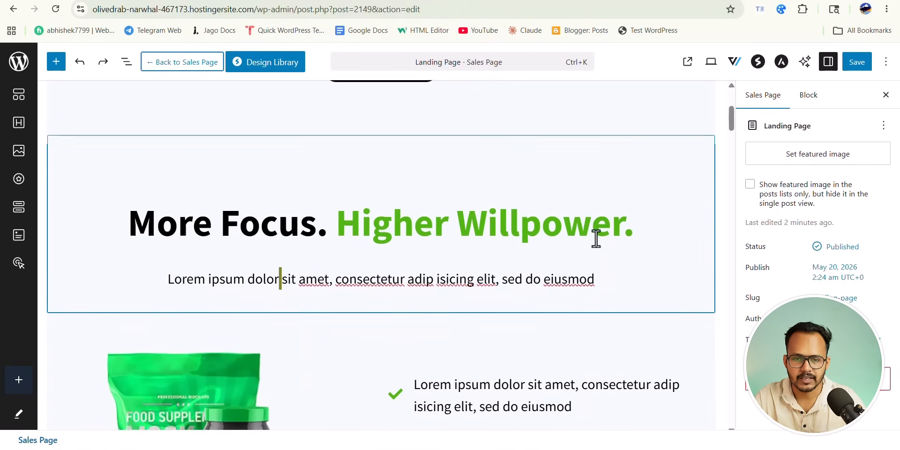
pyautogui.tripleClick(335, 214)
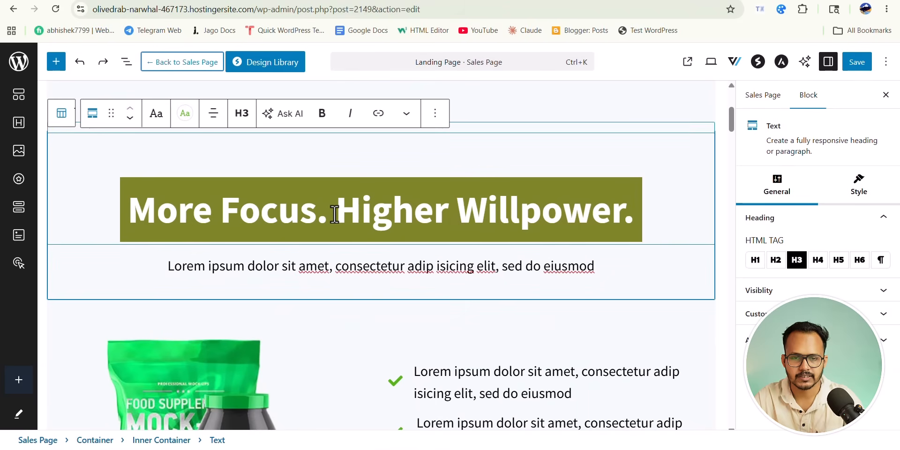
pyautogui.hotkey('ctrl', 'v')
# Replace the food supplement image with the yellow Tropical rehab shampoo tube image from the media library.
pyautogui.scroll(-3, 297, 295)
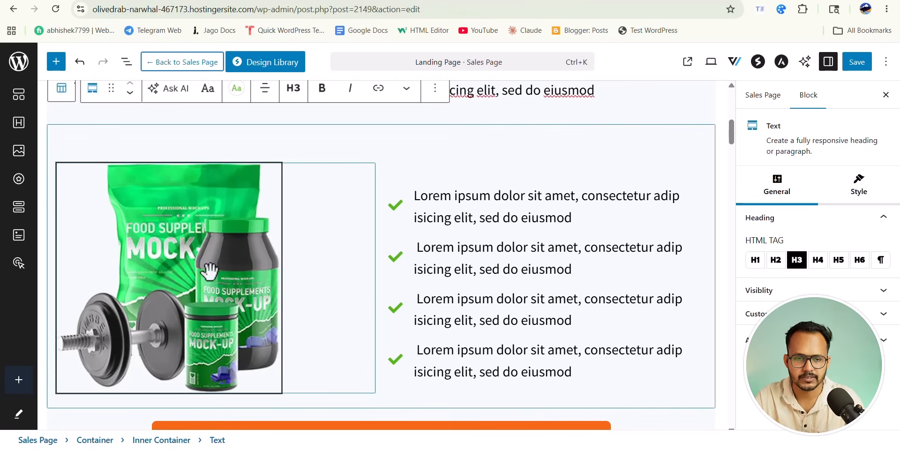
pyautogui.click(210, 271)
pyautogui.click(313, 147)
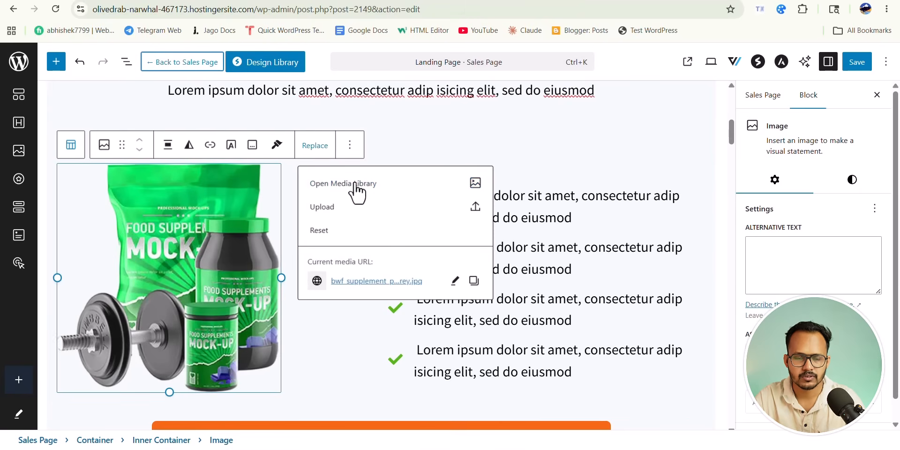
pyautogui.click(356, 185)
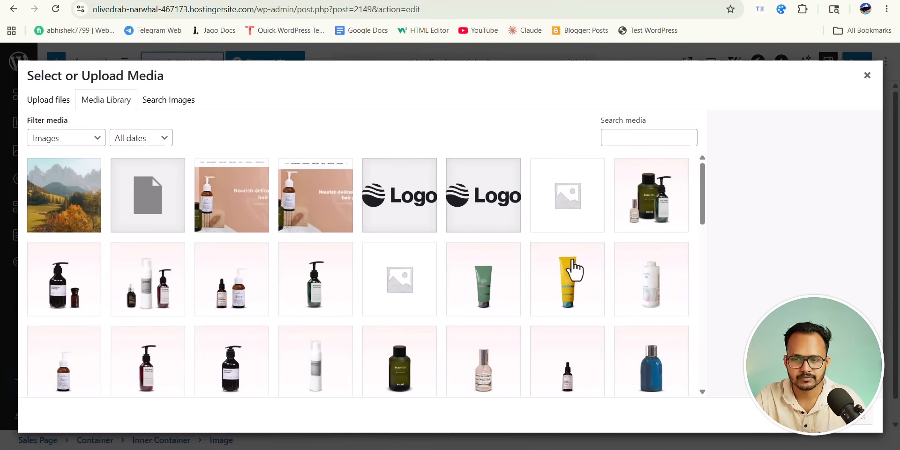
pyautogui.click(577, 274)
pyautogui.click(861, 416)
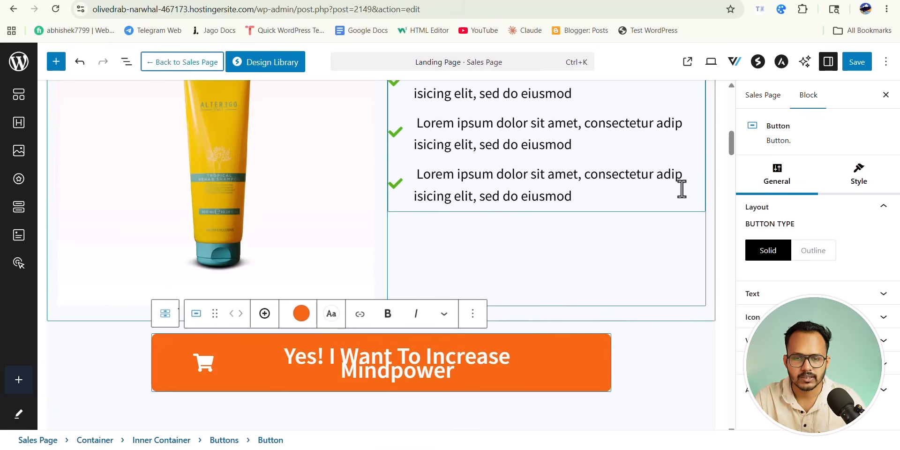
# Change the text of the orange order button below the product image to "Buy Now".
pyautogui.scroll(-3, 679, 187)
pyautogui.tripleClick(378, 242)
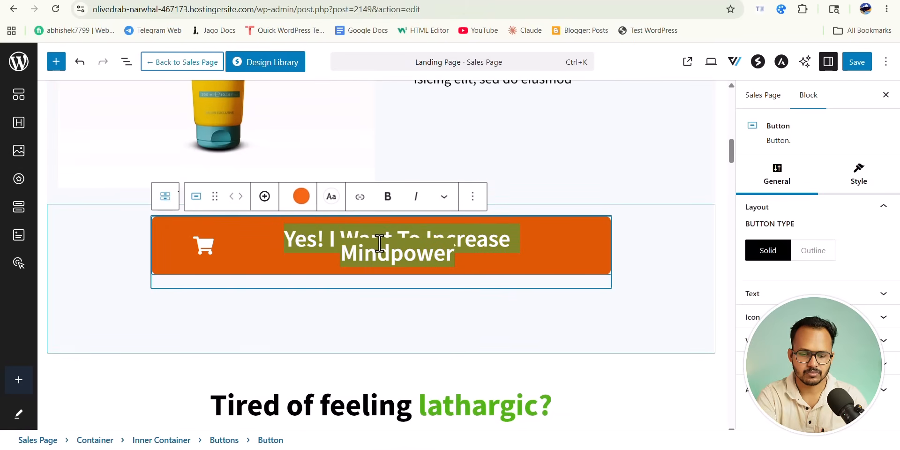
pyautogui.write('Bu')
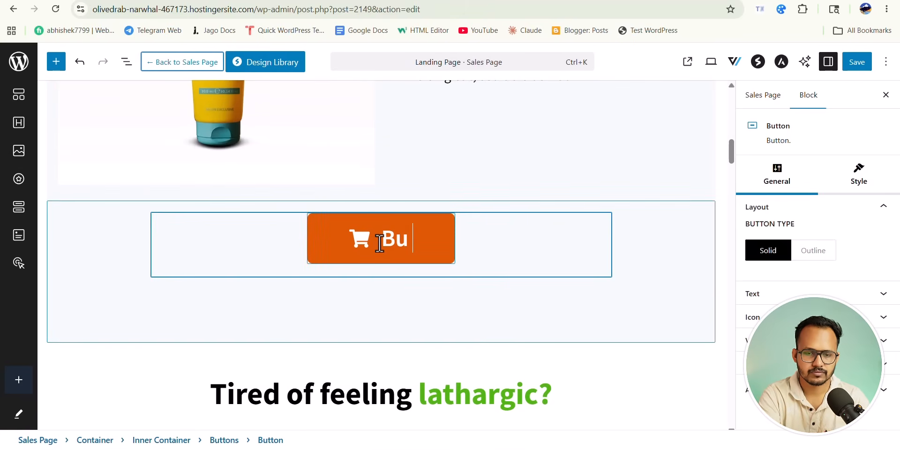
pyautogui.write('y Now')
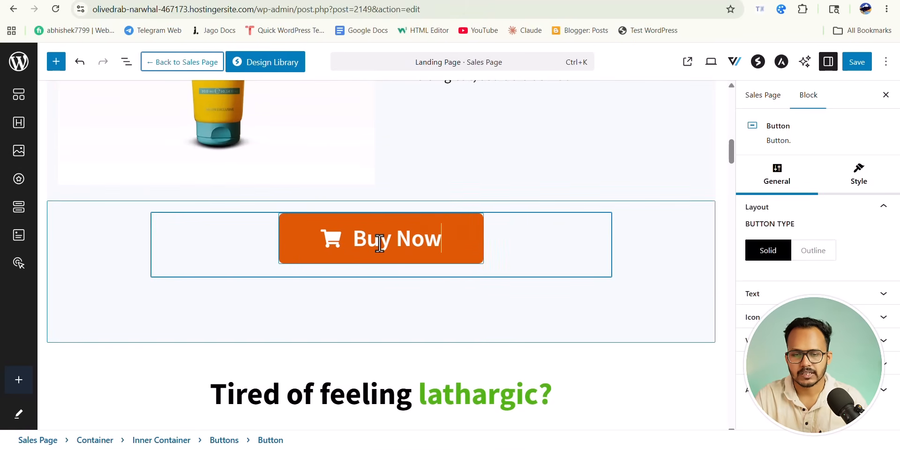
pyautogui.scroll(-4, 624, 291)
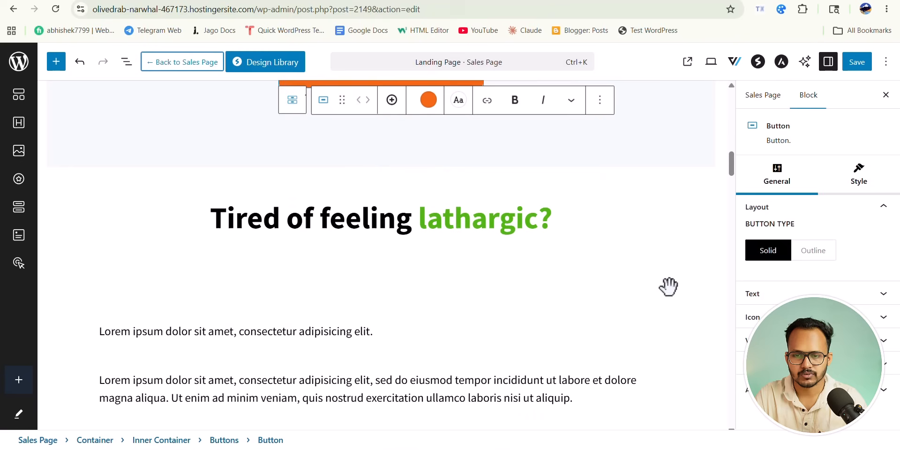
# Delete the "Tired of feeling lathargic?" section from the landing page, save the page and return to the funnel's steps.
pyautogui.click(680, 211)
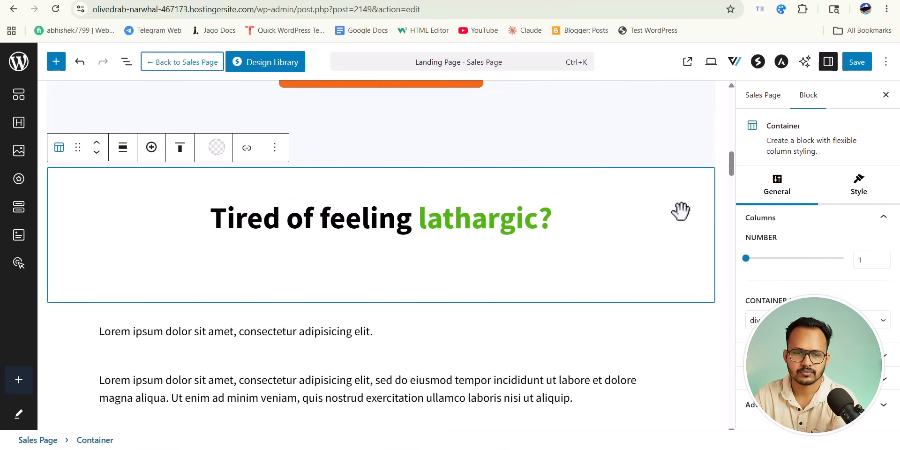
pyautogui.press('Delete')
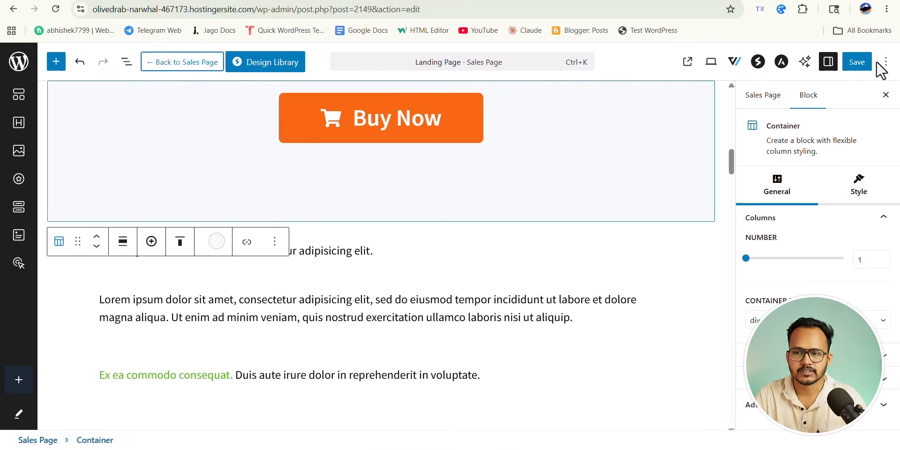
pyautogui.click(857, 61)
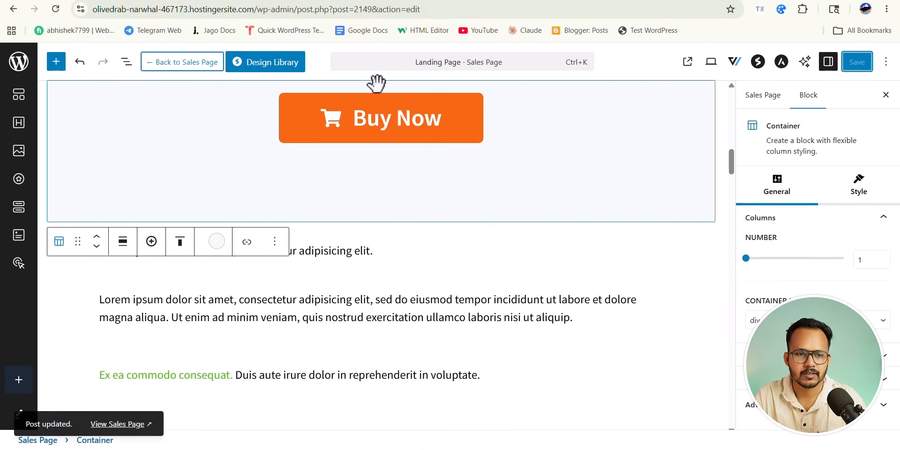
pyautogui.click(151, 67)
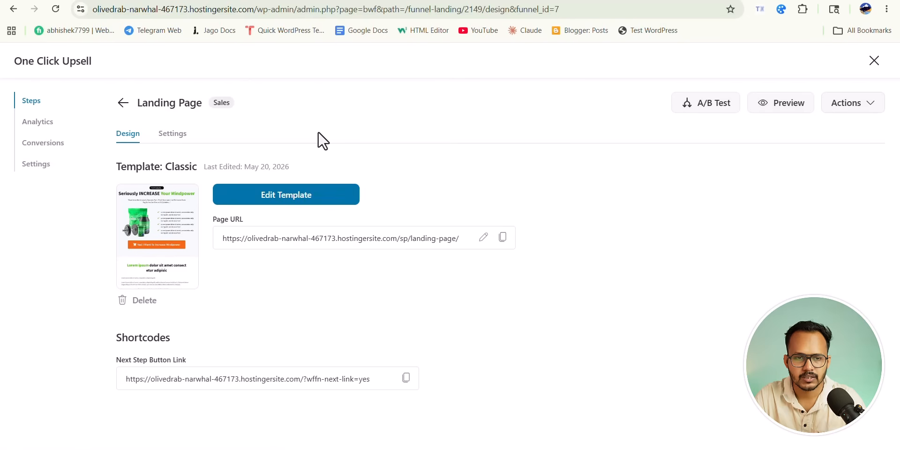
pyautogui.click(123, 104)
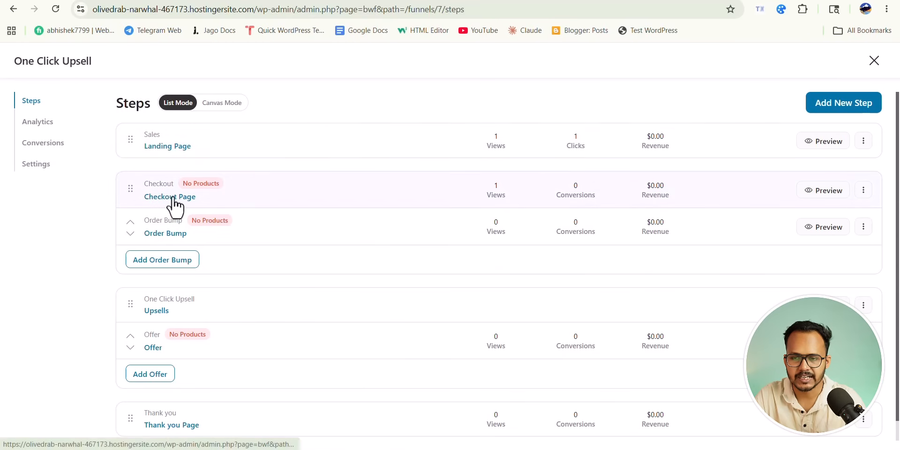
# Open the funnel's Checkout Page template for editing and delete the black "YourLogo" header container.
pyautogui.click(865, 192)
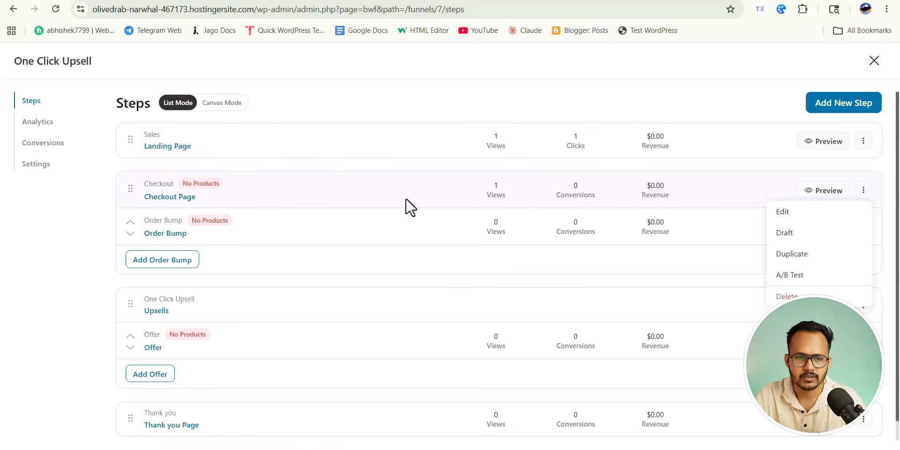
pyautogui.click(180, 194)
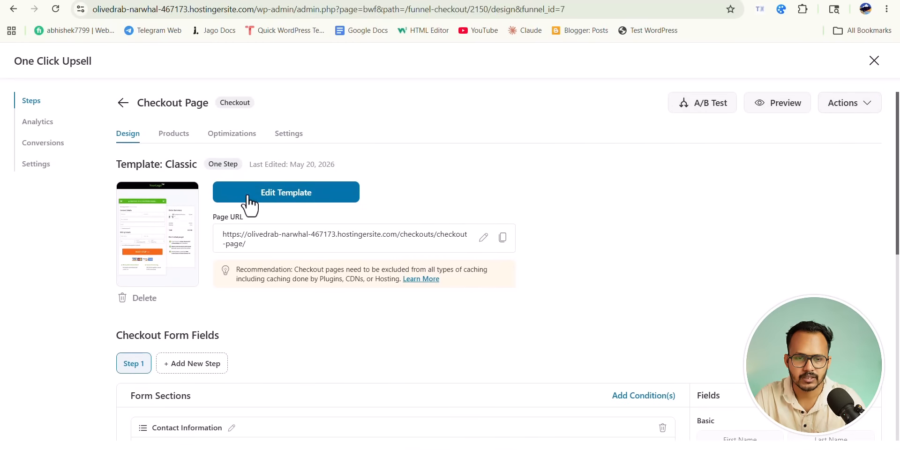
pyautogui.click(296, 196)
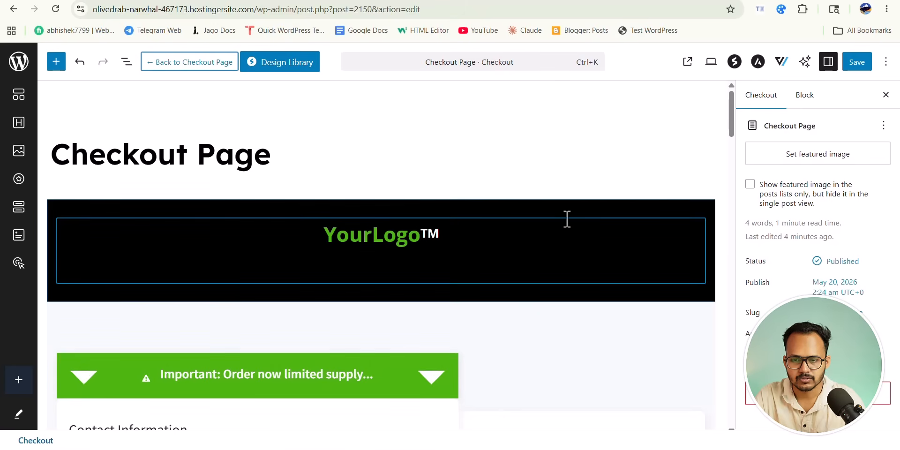
pyautogui.click(648, 210)
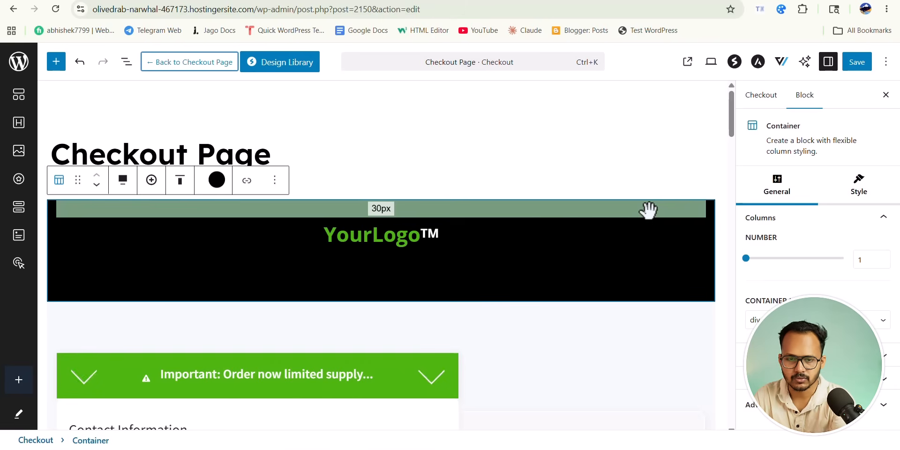
pyautogui.press('Delete')
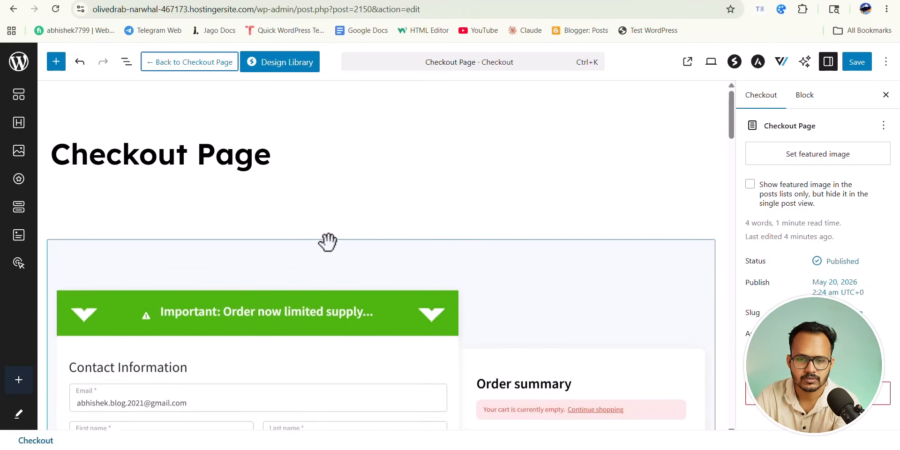
# Replace the food supplement image in the checkout's package section with the yellow Tropical rehab shampoo tube image.
pyautogui.scroll(-20, 565, 232)
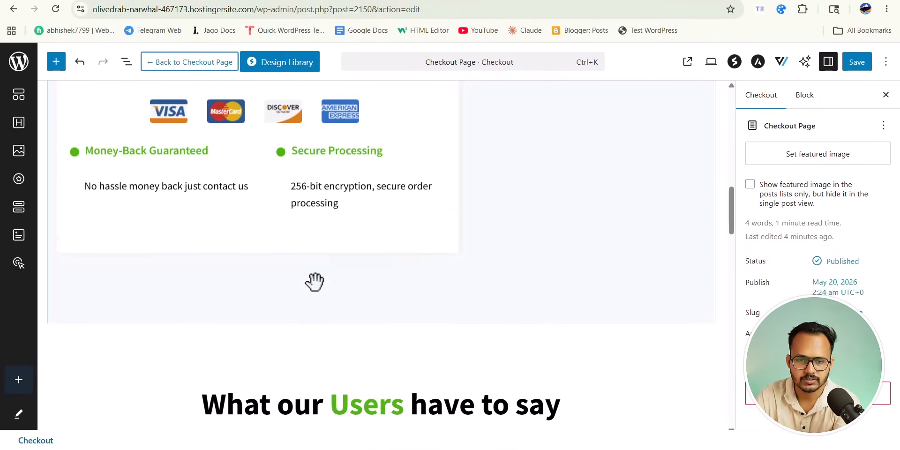
pyautogui.scroll(-10, 318, 282)
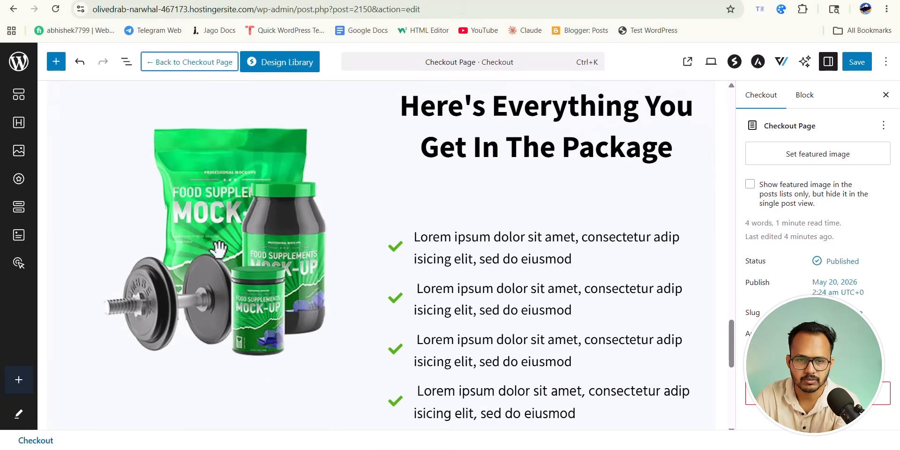
pyautogui.click(239, 224)
pyautogui.scroll(3, 548, 265)
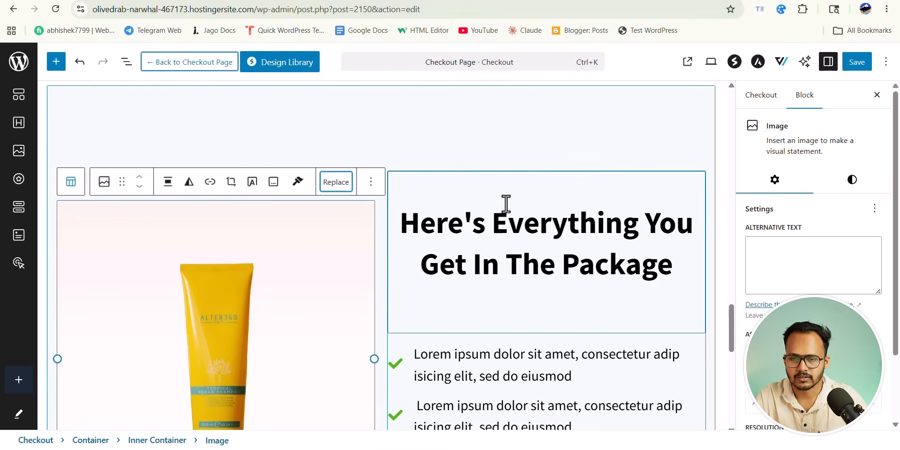
# Replace the "Here's Everything You Get In The Package" heading with "Tropical rehab shampoo" and set its font size to 40 px.
pyautogui.tripleClick(501, 256)
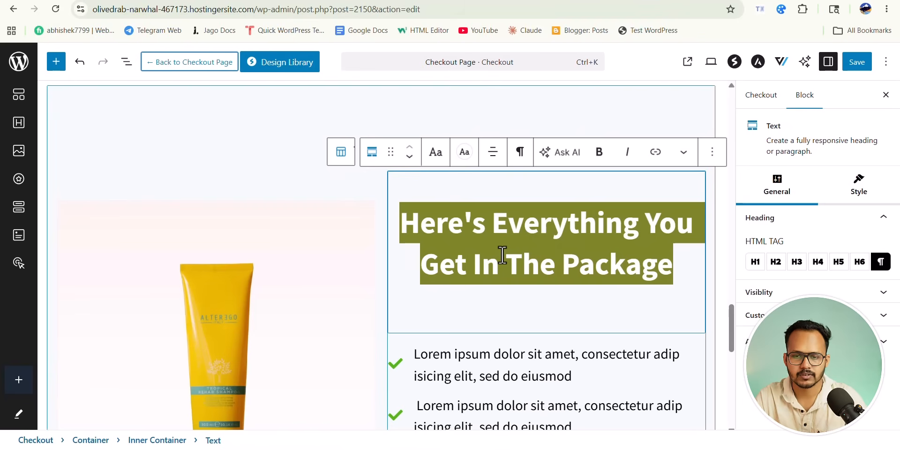
pyautogui.press('super+v')
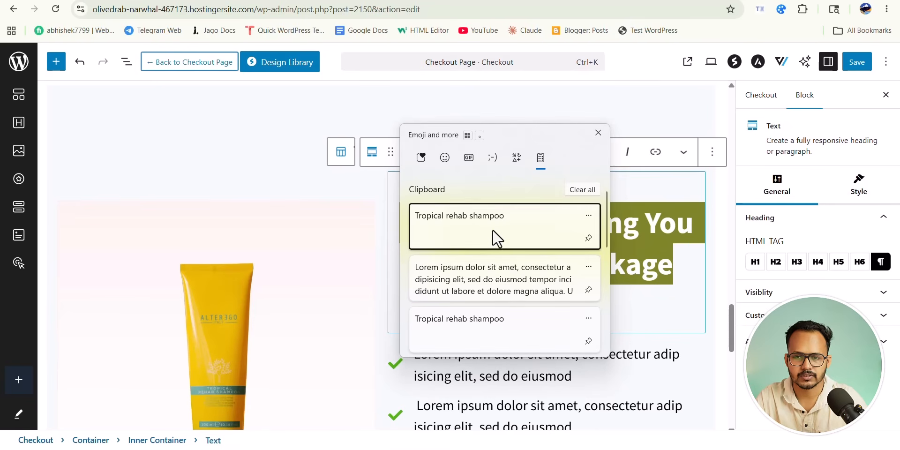
pyautogui.click(492, 230)
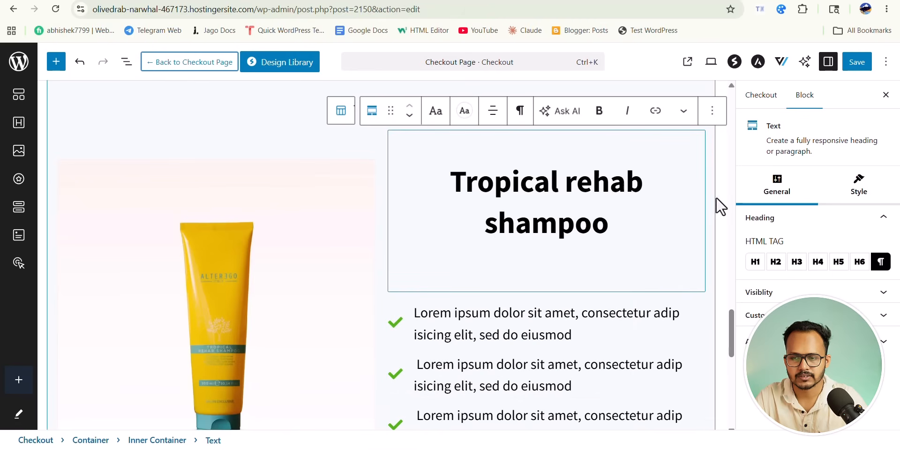
pyautogui.click(436, 116)
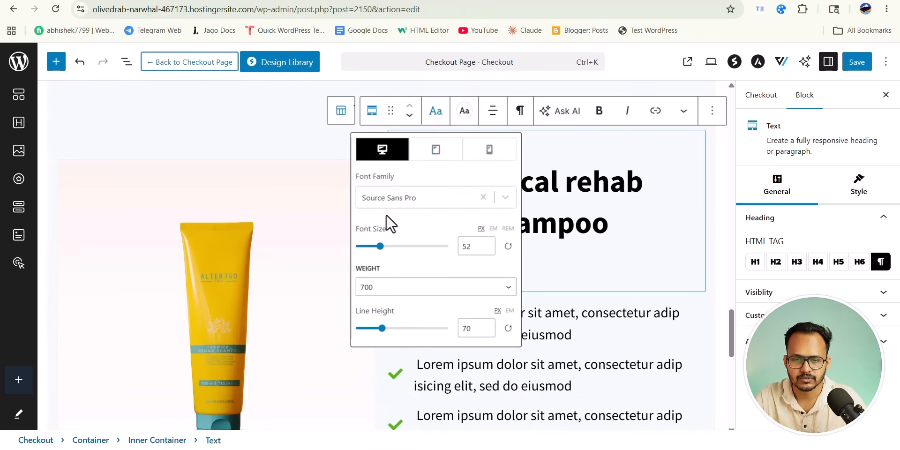
pyautogui.moveTo(379, 248); pyautogui.dragTo(375, 245)
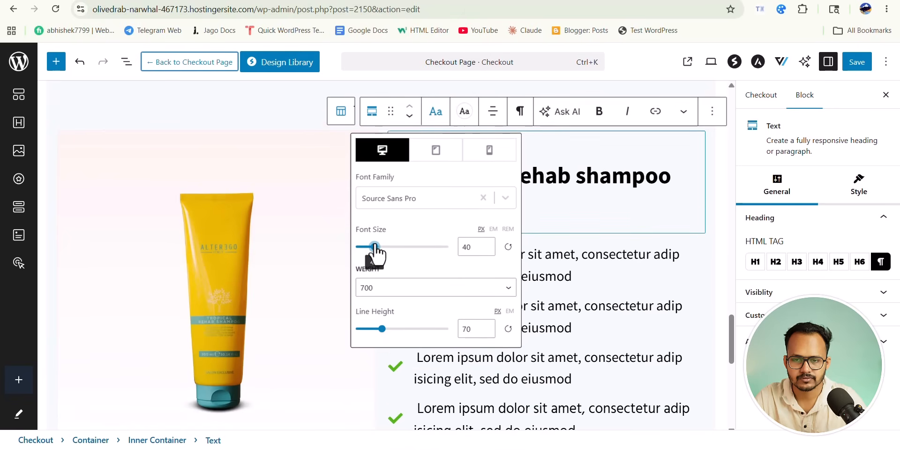
pyautogui.click(713, 180)
pyautogui.scroll(12, 709, 183)
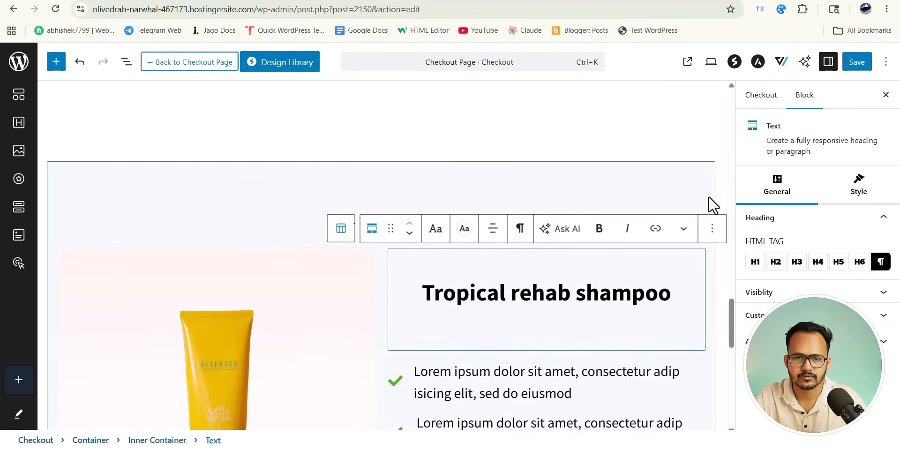
pyautogui.scroll(15, 708, 194)
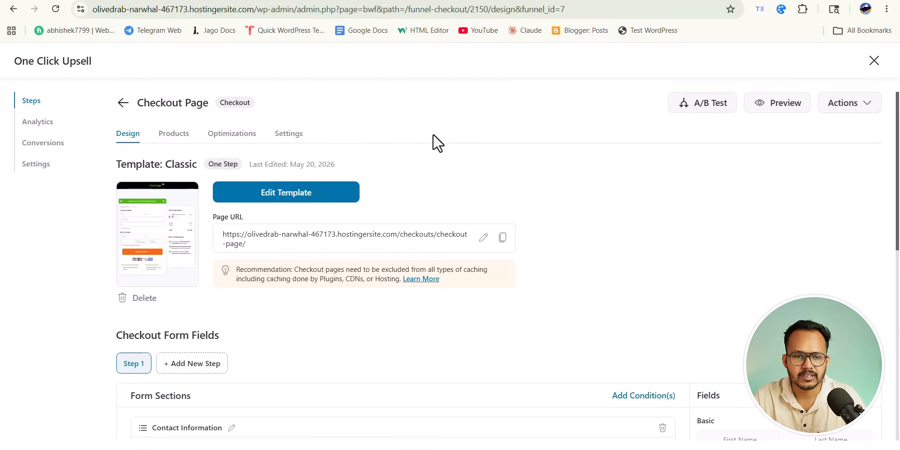
# Add Tropical rehab shampoo to the Checkout Page's products, using the name copied from the store's product list.
pyautogui.click(173, 135)
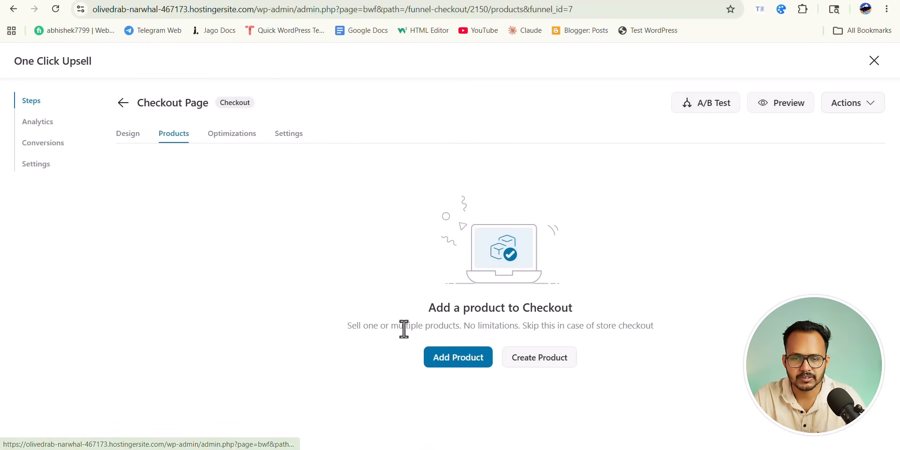
pyautogui.click(453, 361)
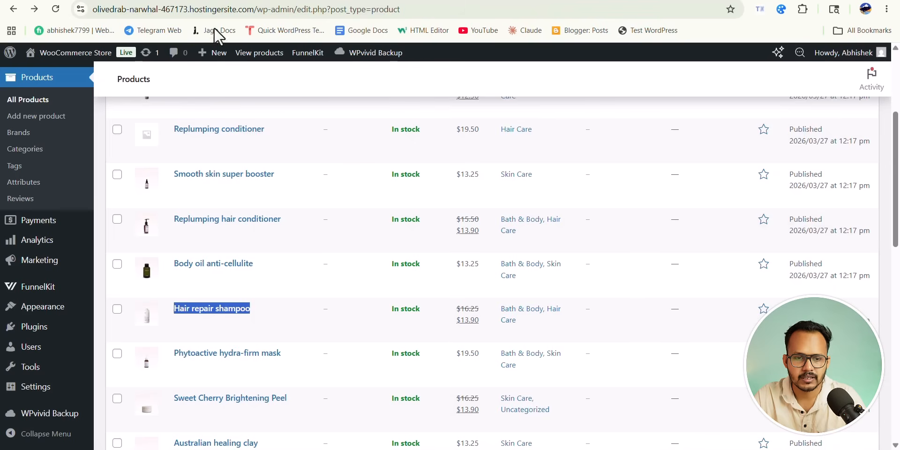
pyautogui.scroll(5, 319, 238)
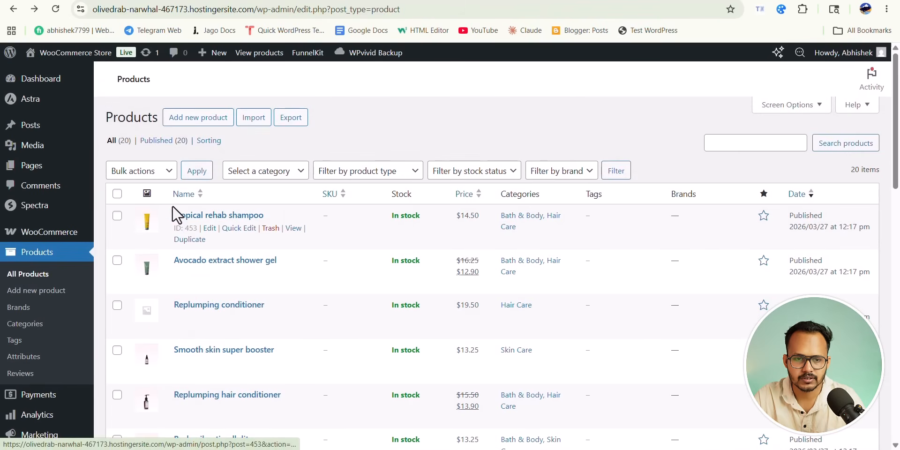
pyautogui.moveTo(175, 214); pyautogui.dragTo(281, 220)
pyautogui.hotkey('ctrl', 'c')
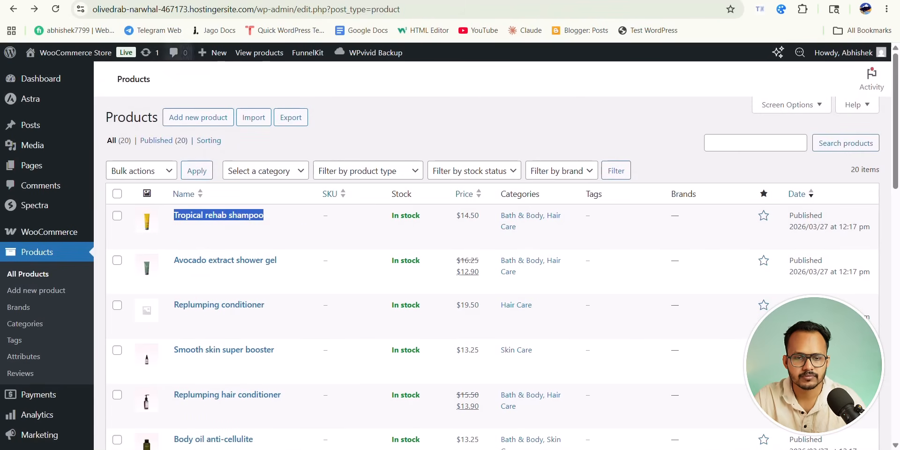
pyautogui.click(327, 249)
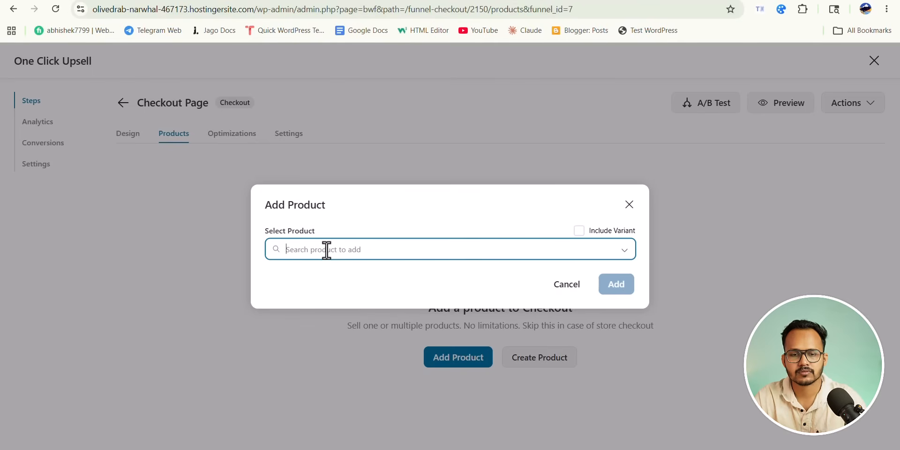
pyautogui.hotkey('ctrl', 'v')
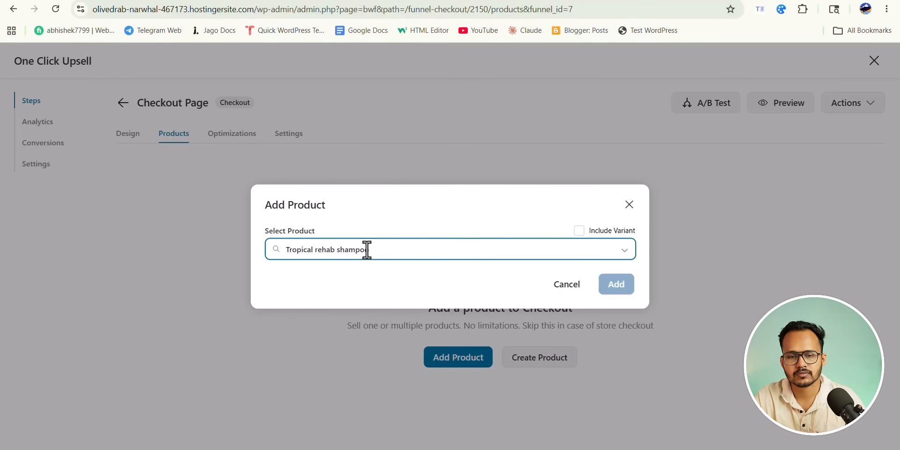
pyautogui.click(382, 282)
pyautogui.click(612, 299)
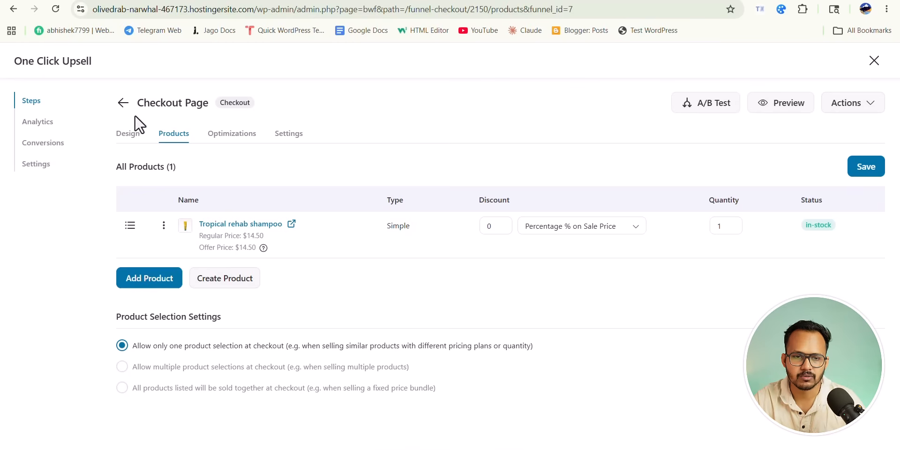
# Open the product settings of the funnel's Offer step and copy the name "Hair repair shampoo" from the store's product list.
pyautogui.click(122, 103)
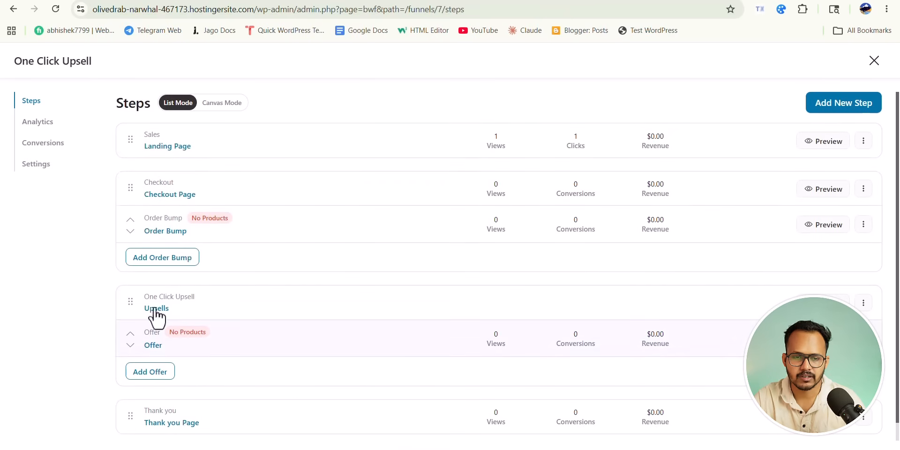
pyautogui.click(149, 345)
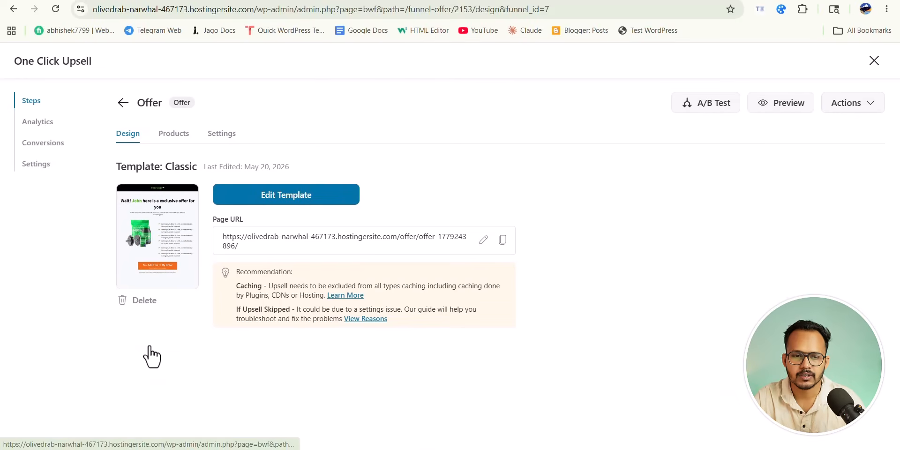
pyautogui.click(178, 149)
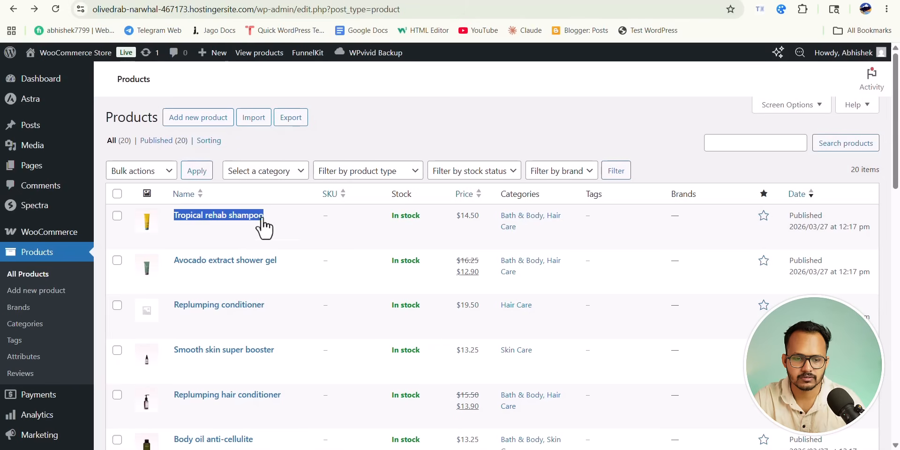
pyautogui.scroll(-4, 290, 290)
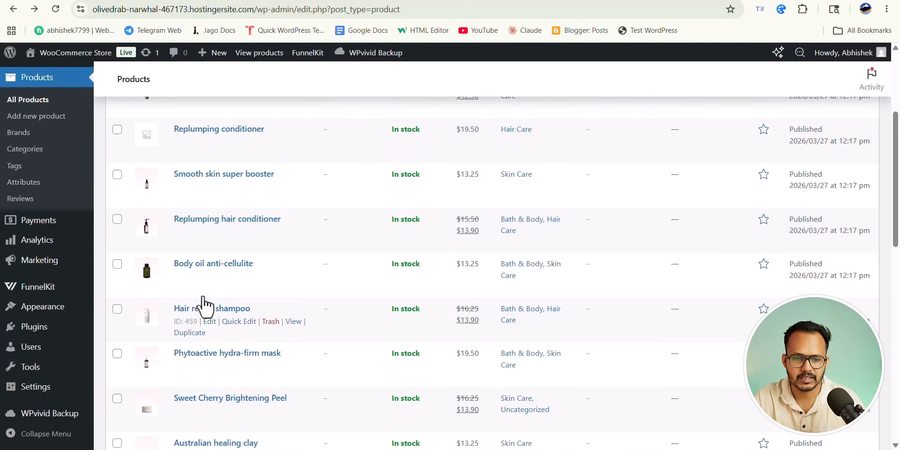
pyautogui.moveTo(173, 304); pyautogui.dragTo(262, 305)
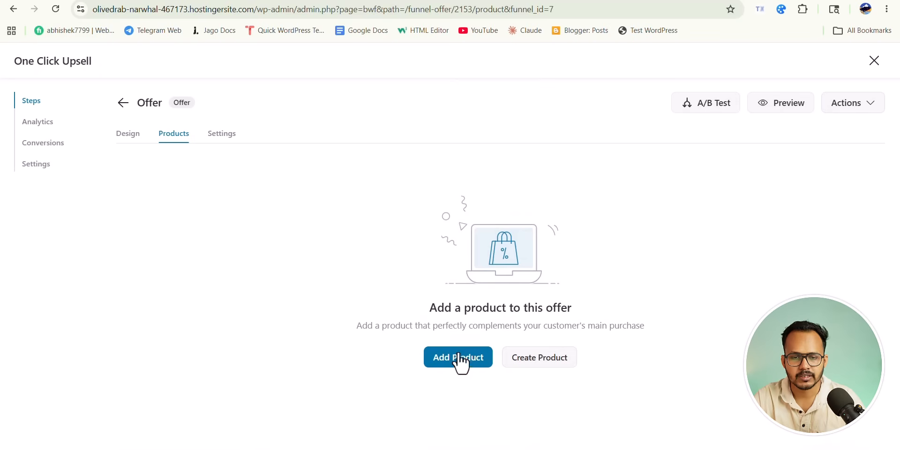
# Add Hair repair shampoo as the upsell product of the Offer step.
pyautogui.click(459, 361)
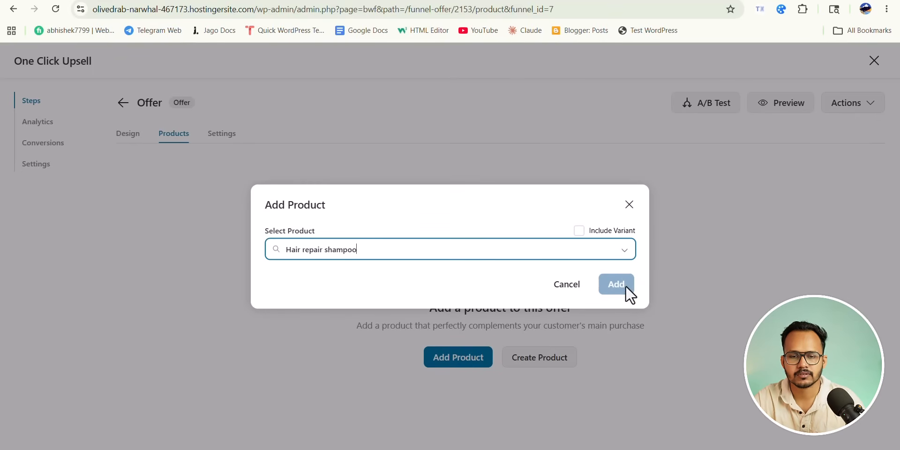
pyautogui.click(443, 278)
pyautogui.click(617, 298)
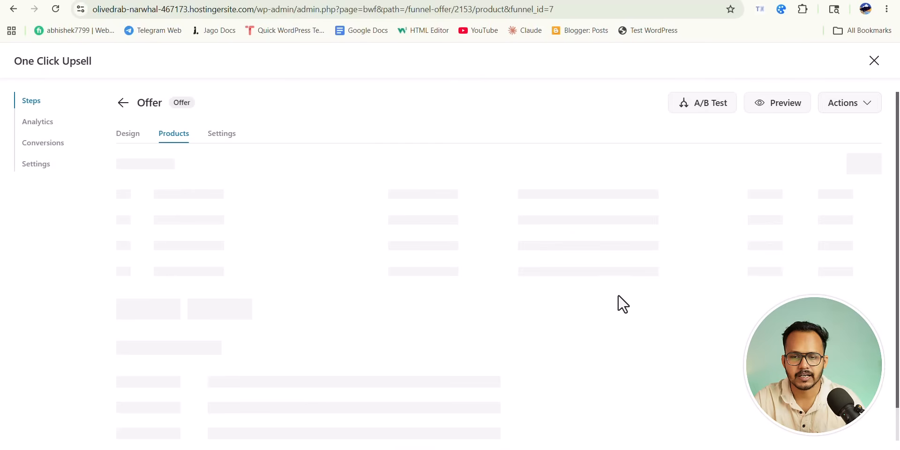
pyautogui.scroll(-1, 280, 318)
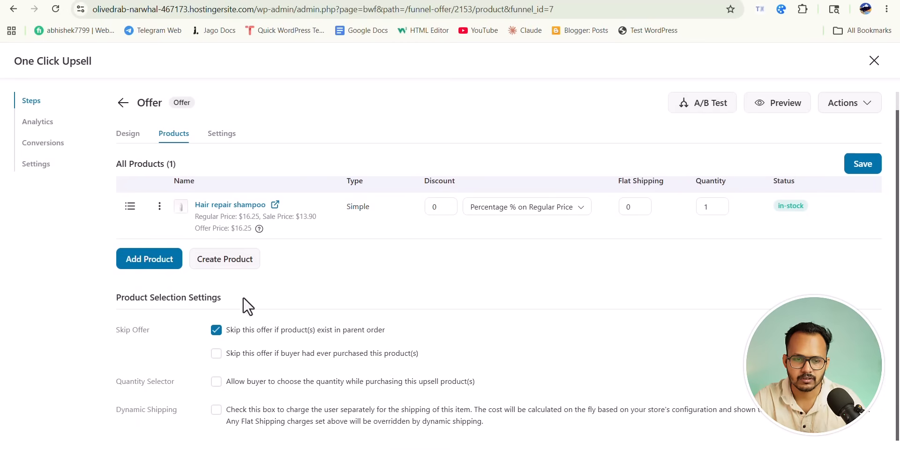
# Copy the page URL of the funnel's Landing Page step and close the One Click Upsell funnel.
pyautogui.click(123, 102)
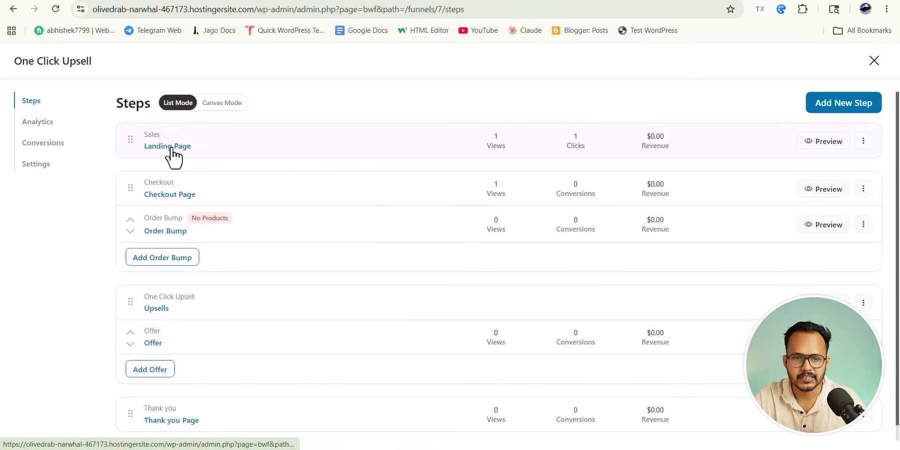
pyautogui.click(177, 149)
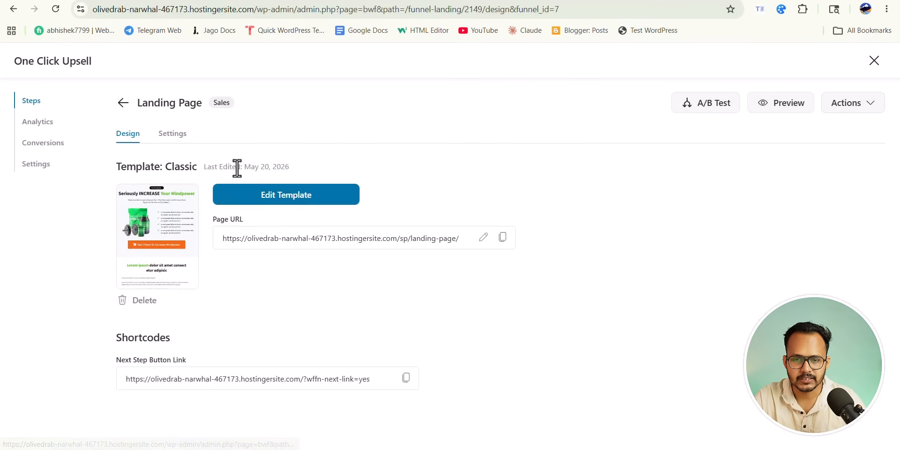
pyautogui.click(503, 237)
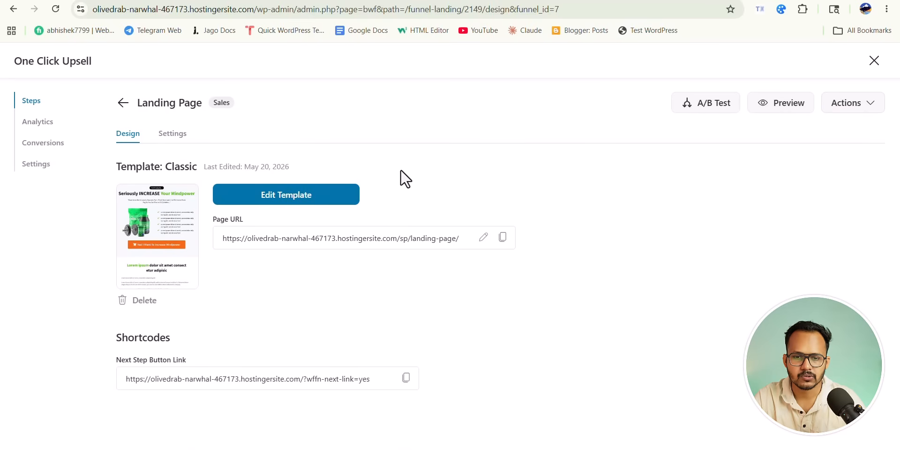
pyautogui.click(121, 107)
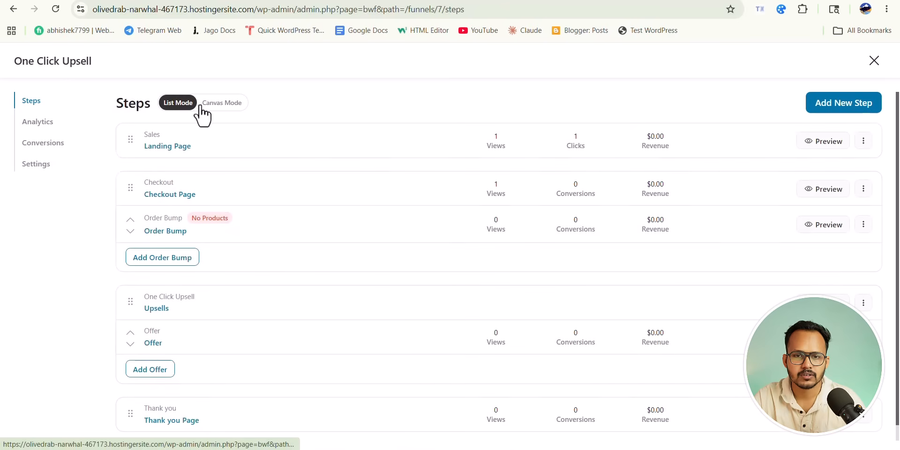
pyautogui.click(874, 62)
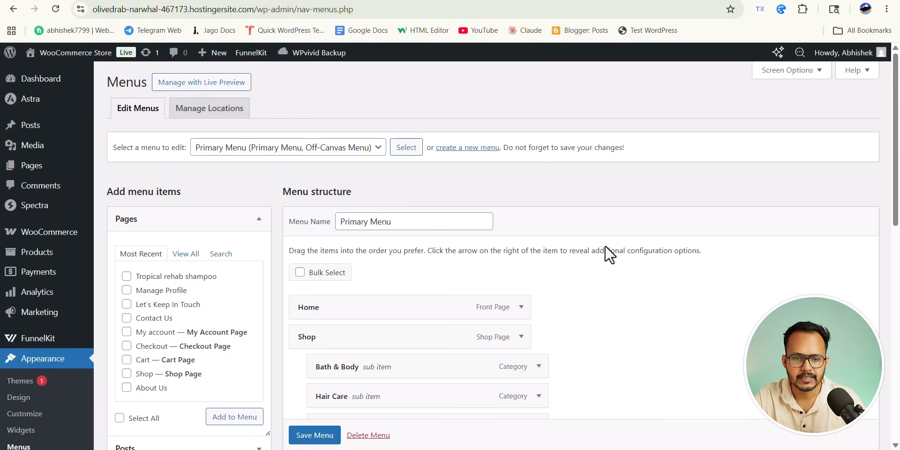
# Add a custom link named "Upsell product" to the Primary Menu, using the copied landing page URL.
pyautogui.scroll(-10, 607, 253)
pyautogui.scroll(10, 609, 334)
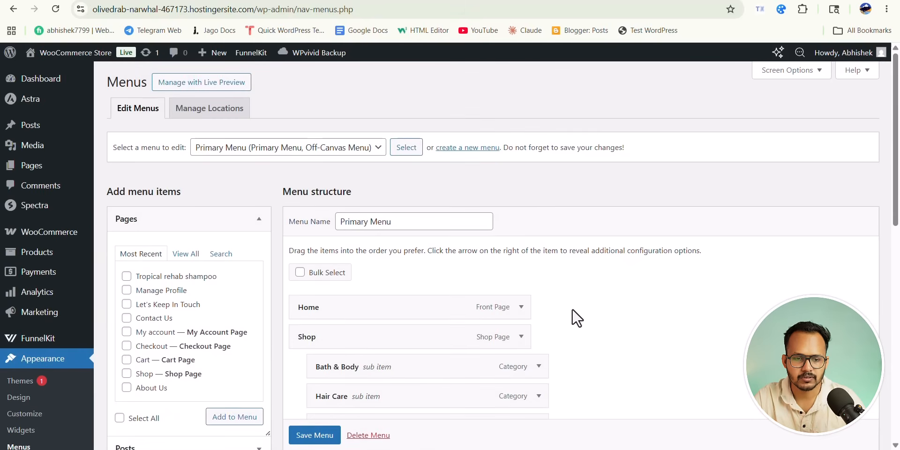
pyautogui.scroll(-6, 214, 325)
pyautogui.click(175, 215)
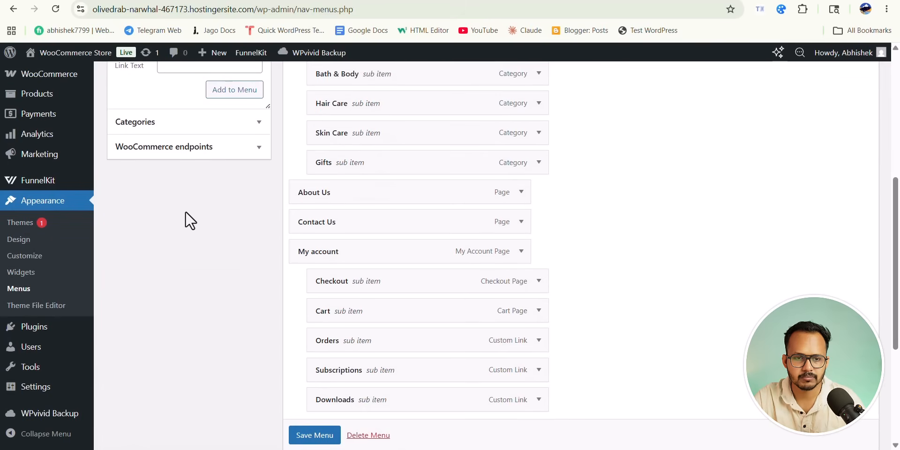
pyautogui.scroll(3, 179, 196)
pyautogui.click(180, 183)
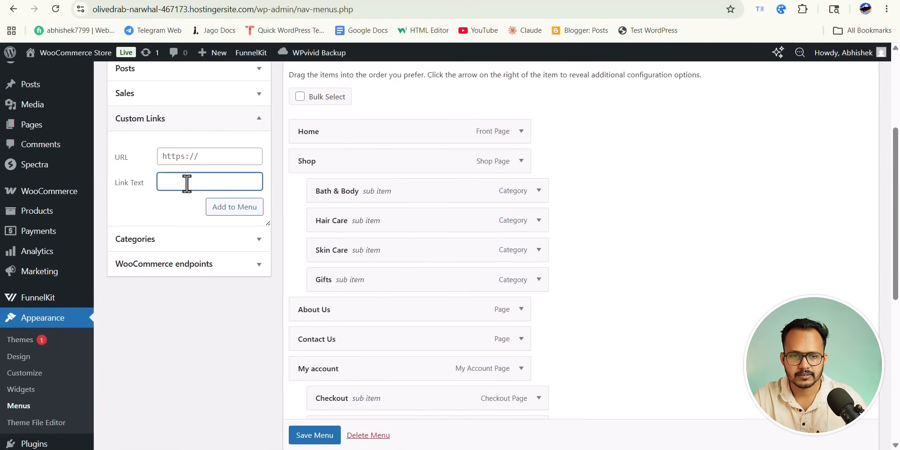
pyautogui.click(203, 157)
pyautogui.click(192, 182)
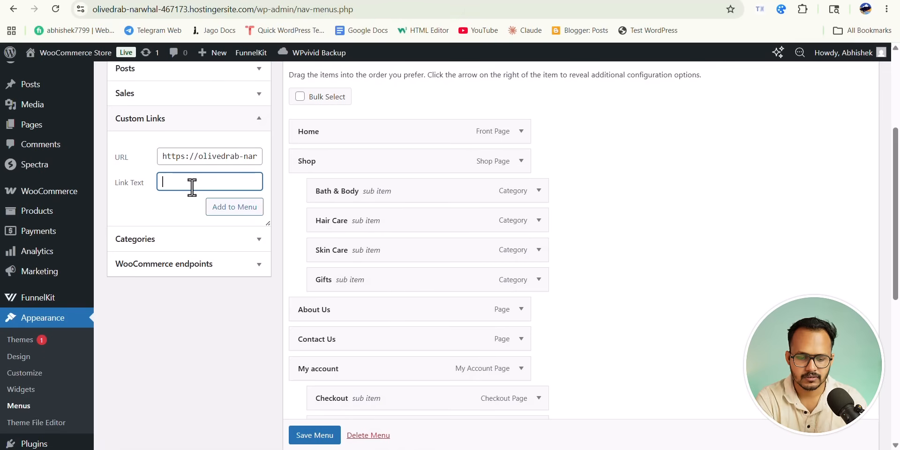
pyautogui.write('Up')
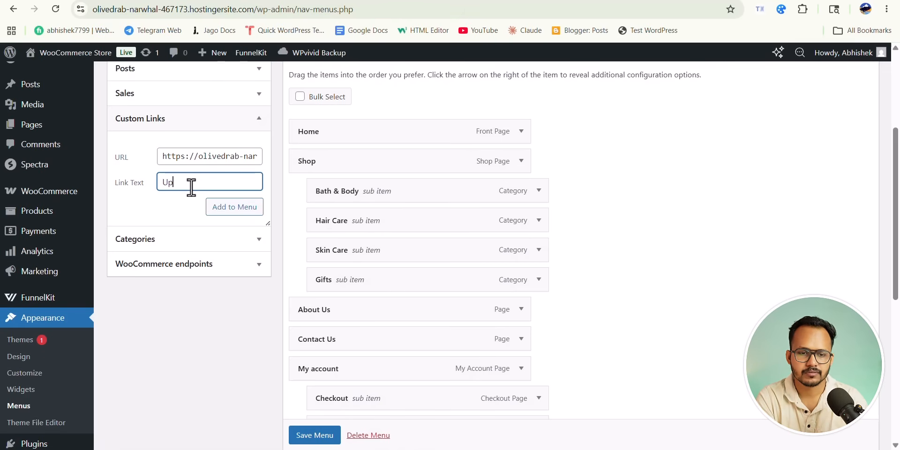
pyautogui.write('sell product')
pyautogui.click(230, 210)
# Save the Primary Menu with the new Upsell product item at its end.
pyautogui.scroll(-5, 707, 334)
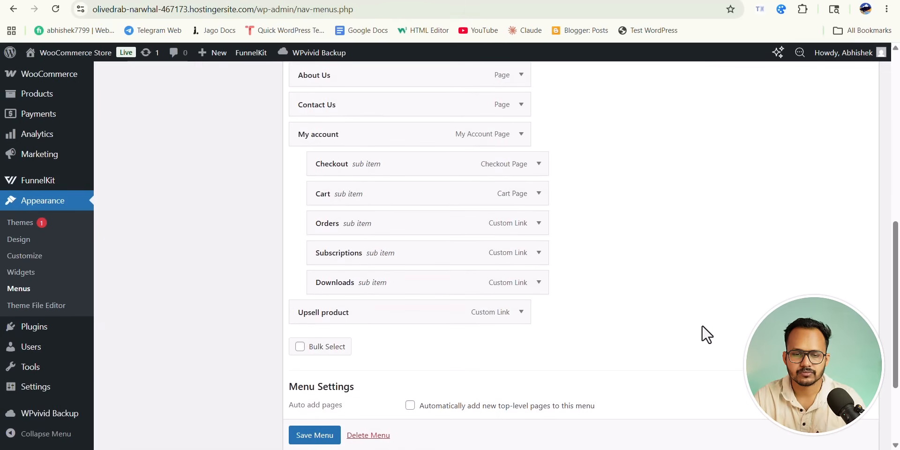
pyautogui.scroll(-3, 586, 342)
pyautogui.click(311, 393)
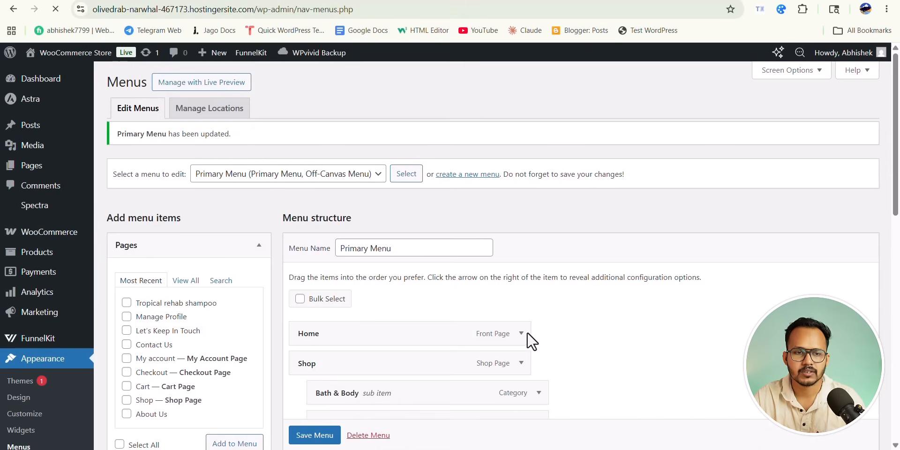
# Visit the store's front end, open the Upsell product landing page and review its product image, text and Buy Now section.
pyautogui.click(75, 56)
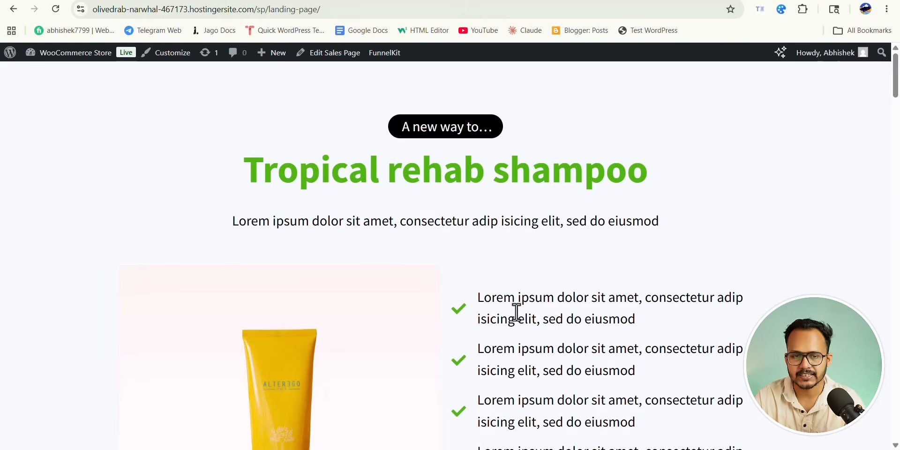
pyautogui.scroll(-5, 517, 312)
pyautogui.moveTo(274, 185); pyautogui.dragTo(375, 162)
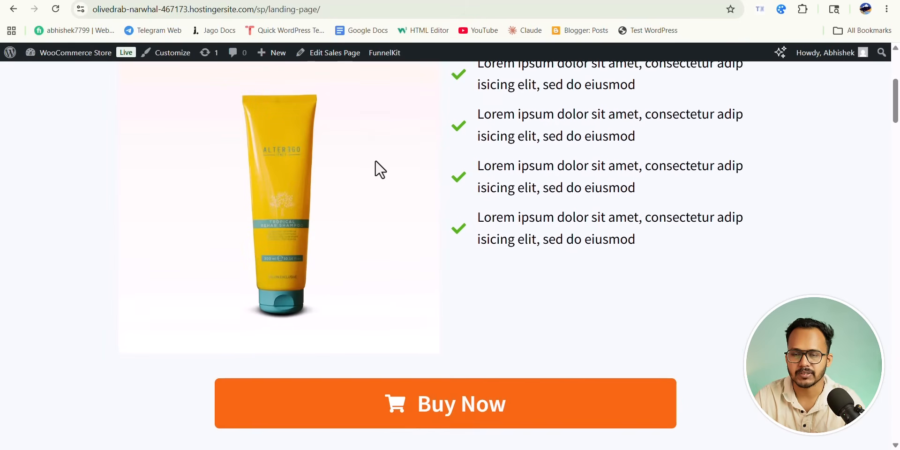
pyautogui.scroll(-15, 606, 174)
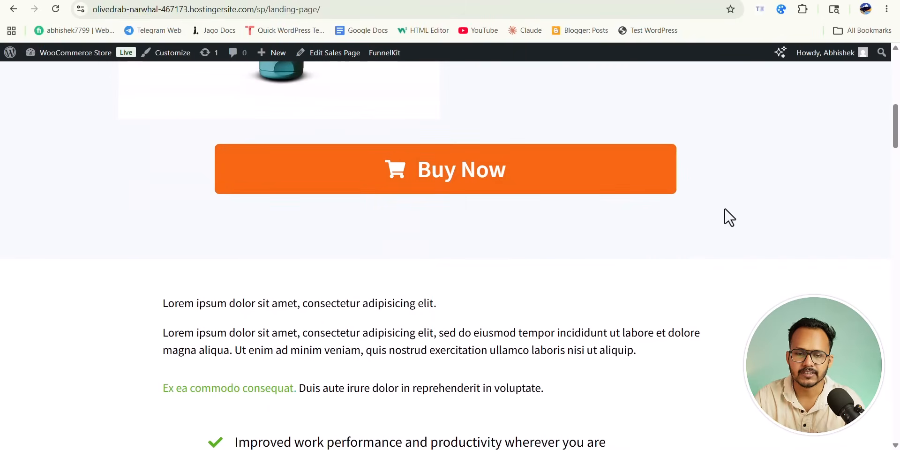
pyautogui.scroll(-15, 518, 227)
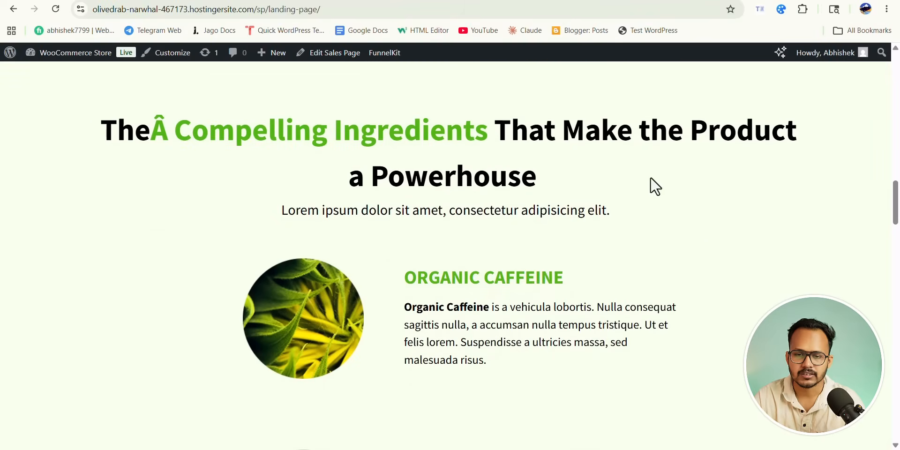
pyautogui.scroll(20, 518, 237)
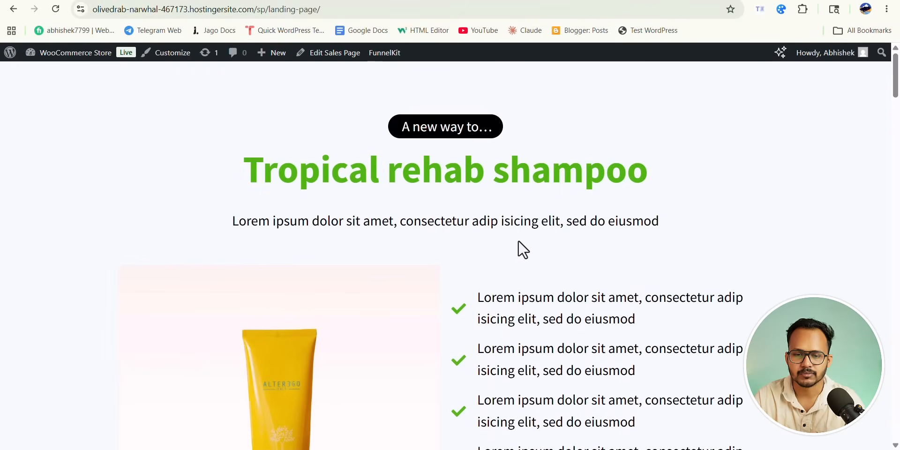
pyautogui.scroll(-7, 525, 244)
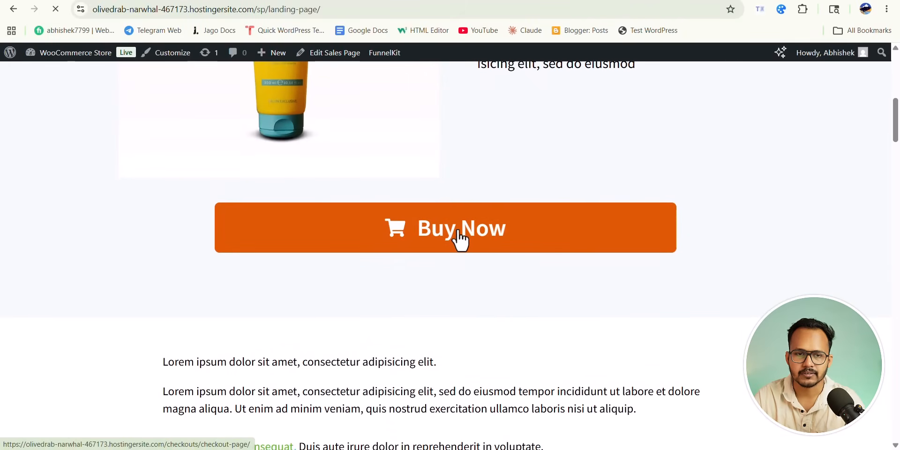
# Buy Tropical rehab shampoo from the landing page, review the prefilled checkout form and place the test order.
pyautogui.click(460, 237)
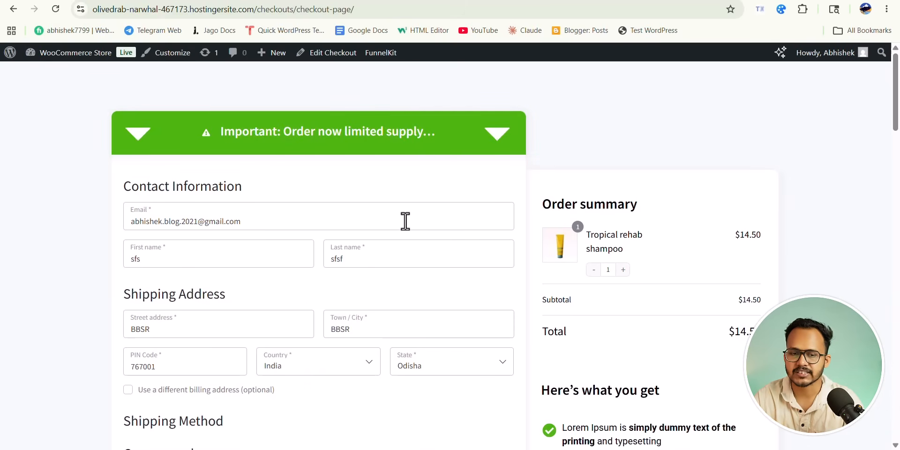
pyautogui.scroll(-4, 402, 255)
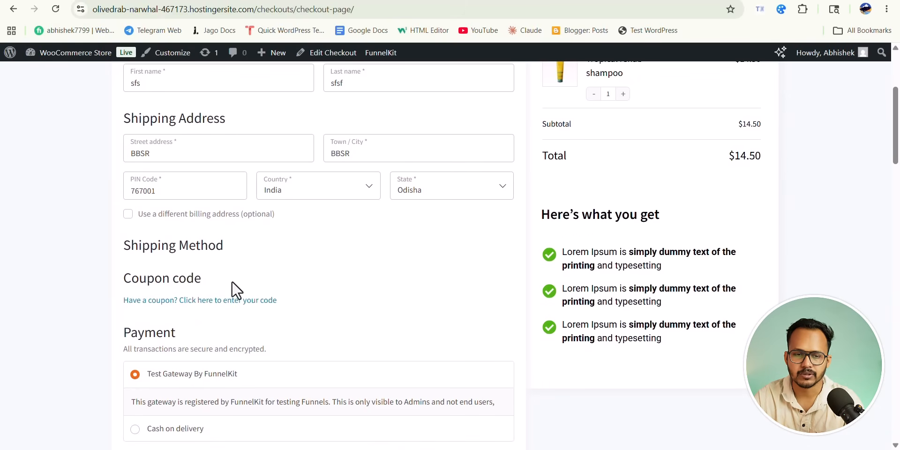
pyautogui.scroll(4, 234, 291)
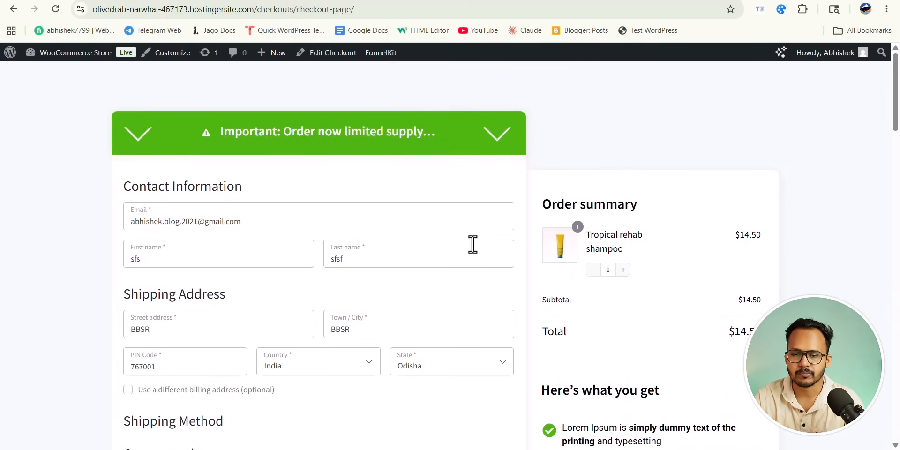
pyautogui.scroll(-5, 472, 245)
pyautogui.scroll(-4, 473, 307)
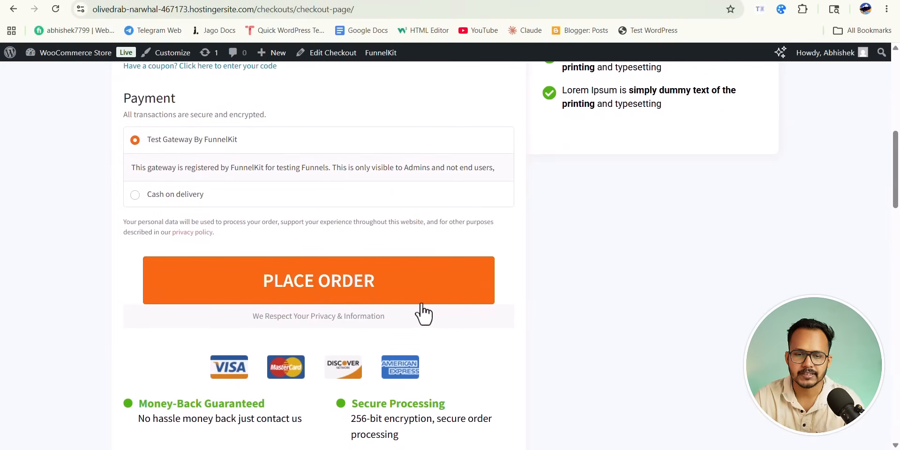
pyautogui.click(351, 292)
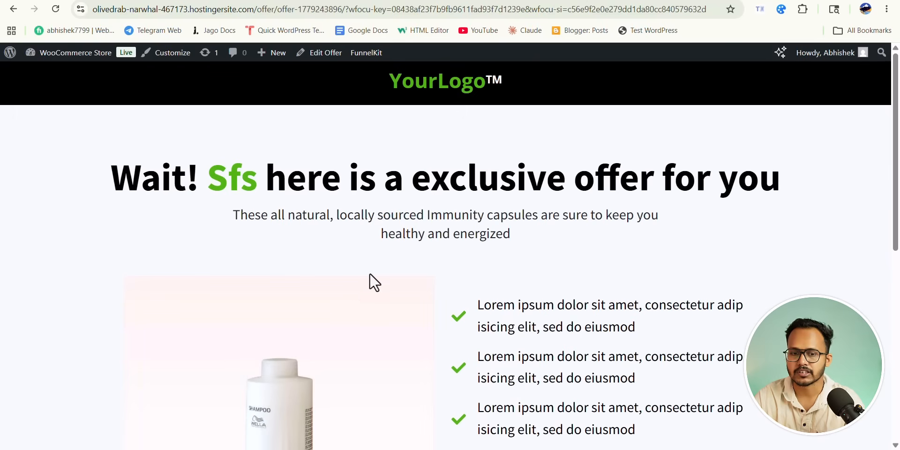
# Review the exclusive offer page and accept the one-click upsell into the order.
pyautogui.scroll(-5, 482, 258)
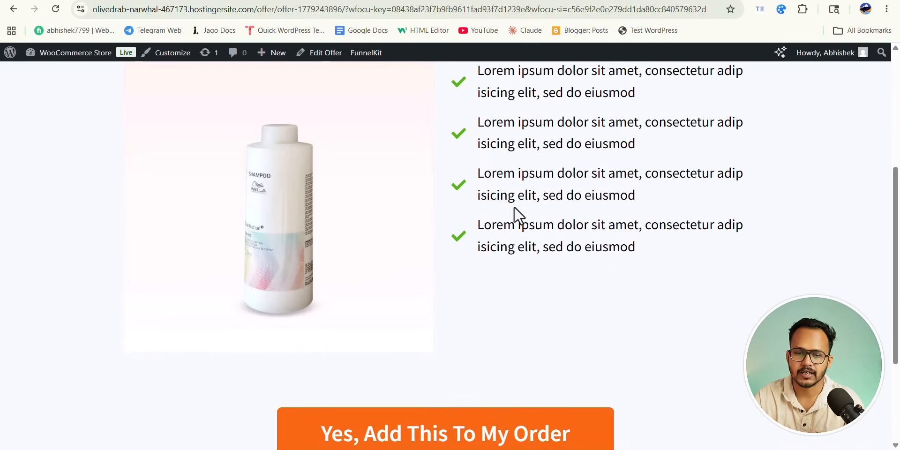
pyautogui.scroll(-2, 514, 206)
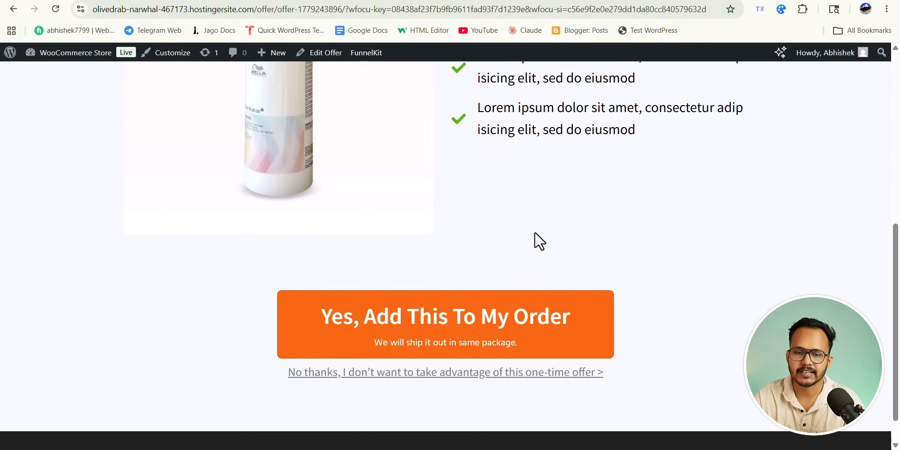
pyautogui.click(431, 342)
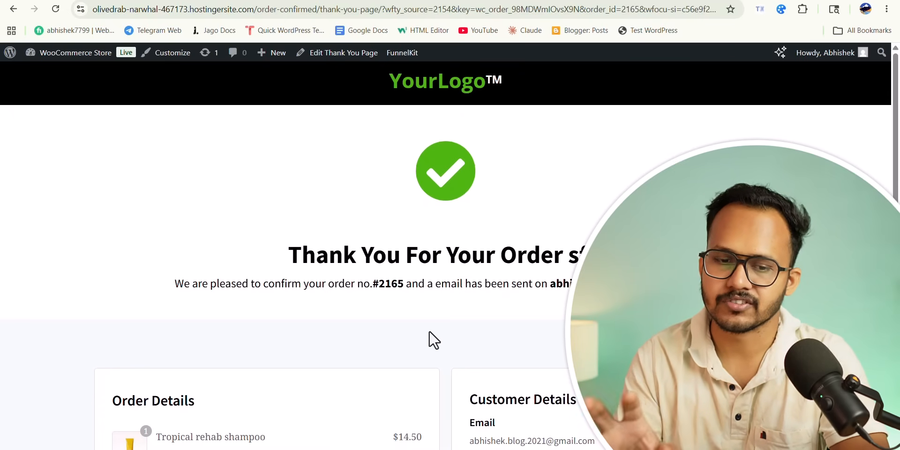
# Examine the thank you page, checking the ordered products, the order total and the special offer section.
pyautogui.scroll(-4, 371, 234)
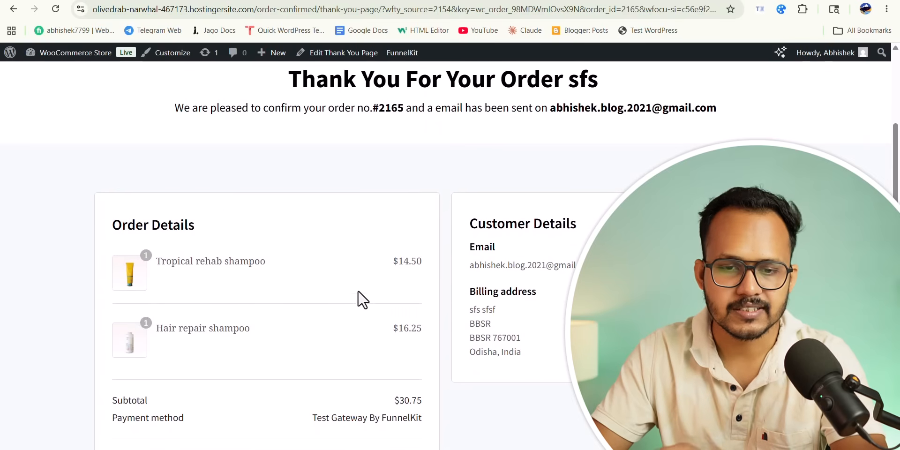
pyautogui.scroll(-3, 259, 296)
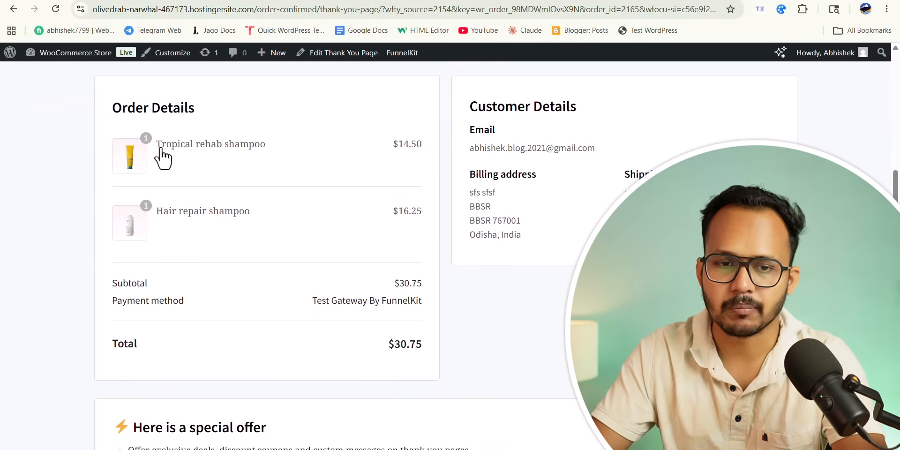
pyautogui.moveTo(273, 146); pyautogui.dragTo(157, 146)
pyautogui.moveTo(262, 212); pyautogui.dragTo(157, 217)
pyautogui.scroll(-2, 349, 304)
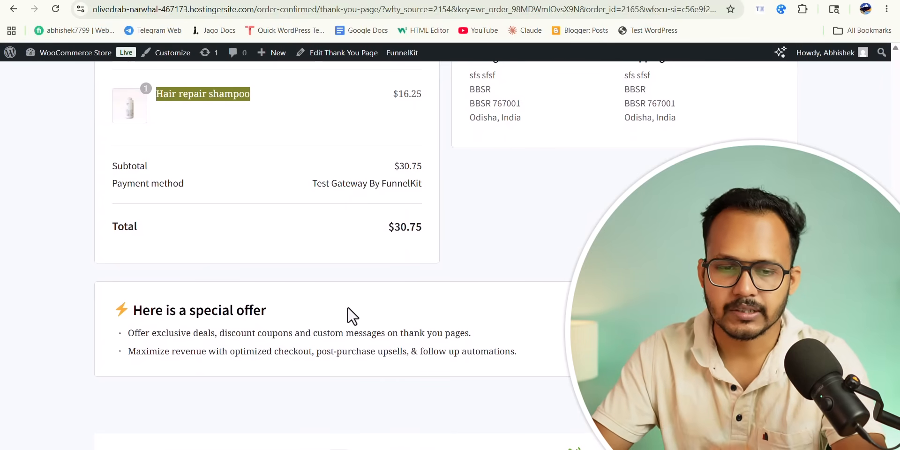
pyautogui.click(171, 312)
pyautogui.moveTo(142, 311); pyautogui.dragTo(302, 318)
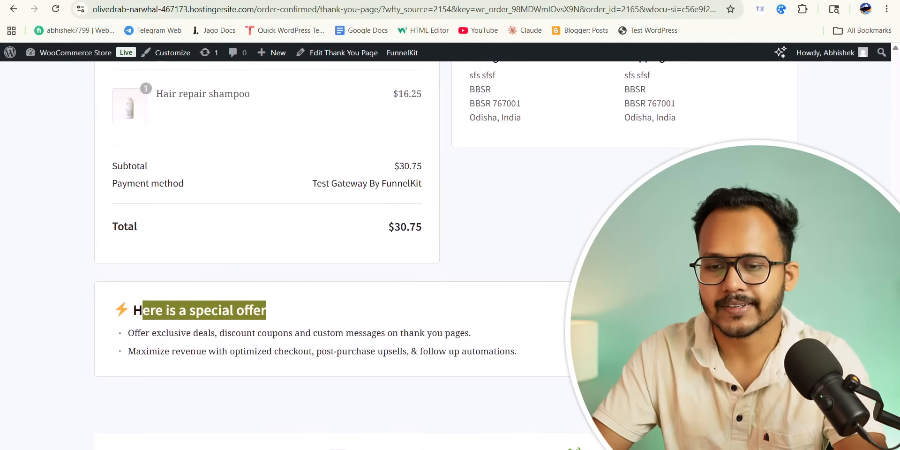
pyautogui.scroll(-3, 302, 319)
pyautogui.scroll(10, 445, 234)
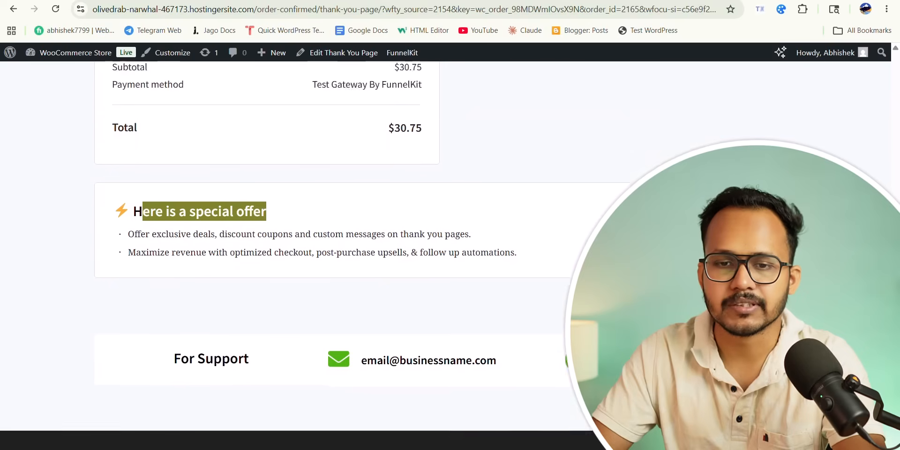